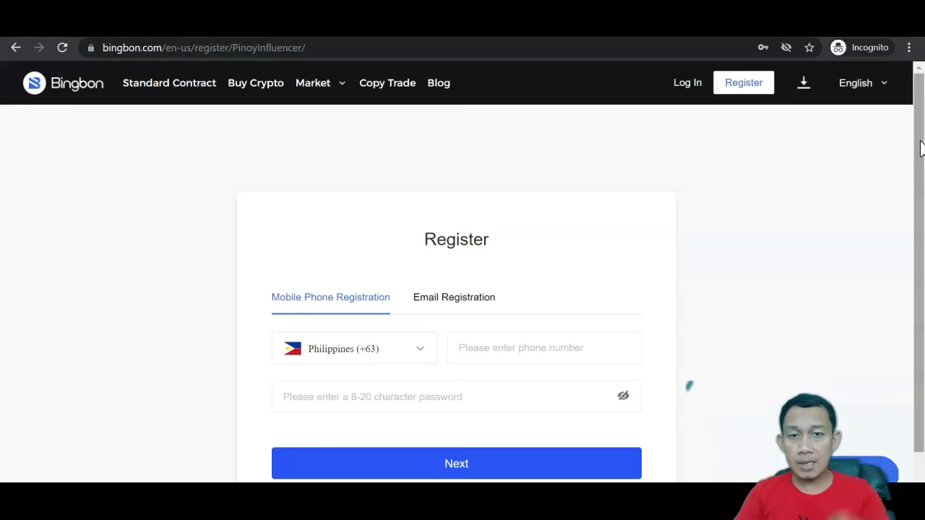
Step: Switch the sign-up form to Email Registration and put focus in the email field
drag(920, 148, 920, 216)
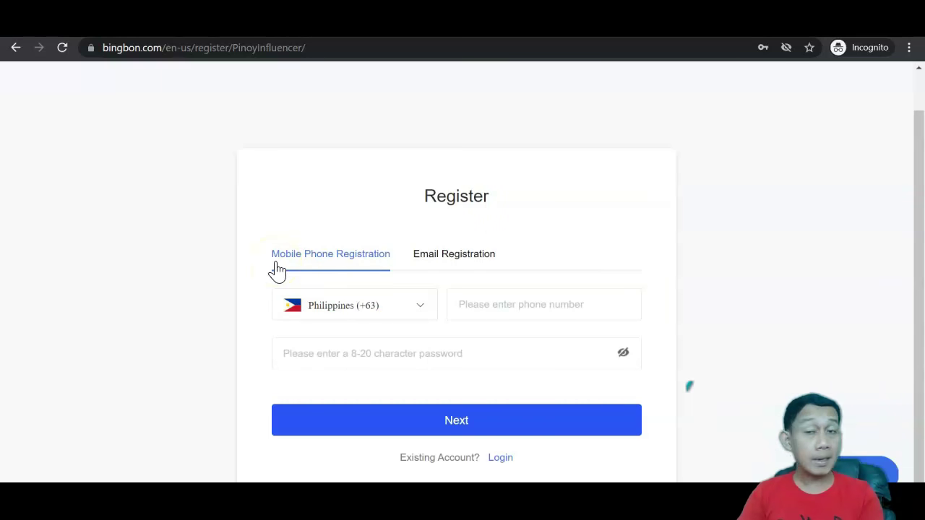
click(489, 258)
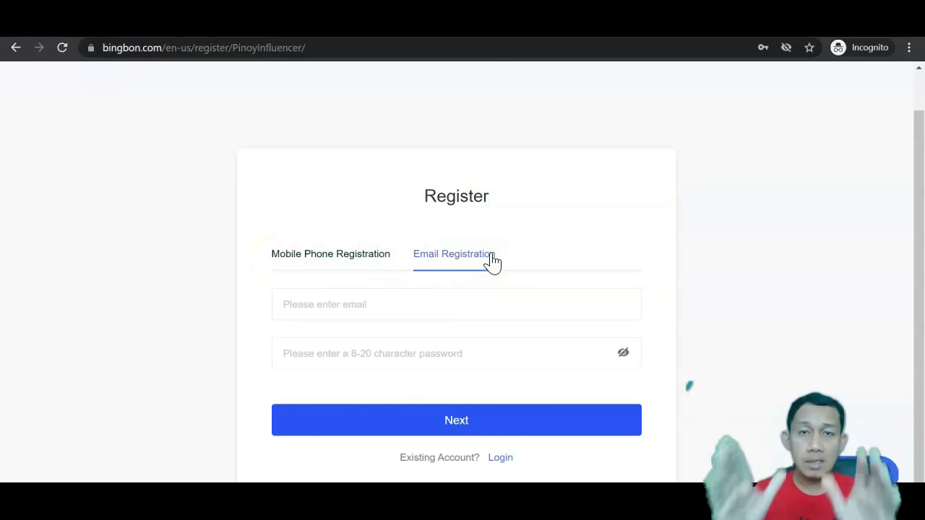
click(403, 303)
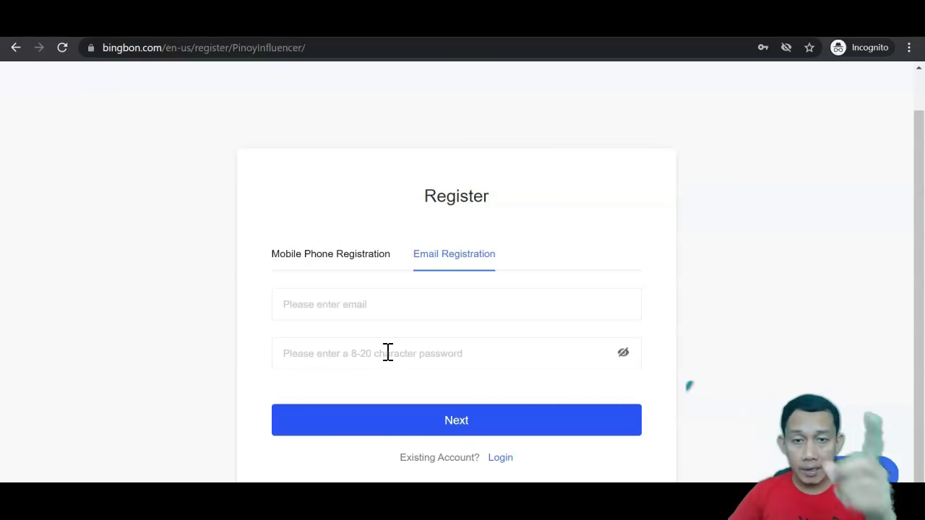
click(372, 310)
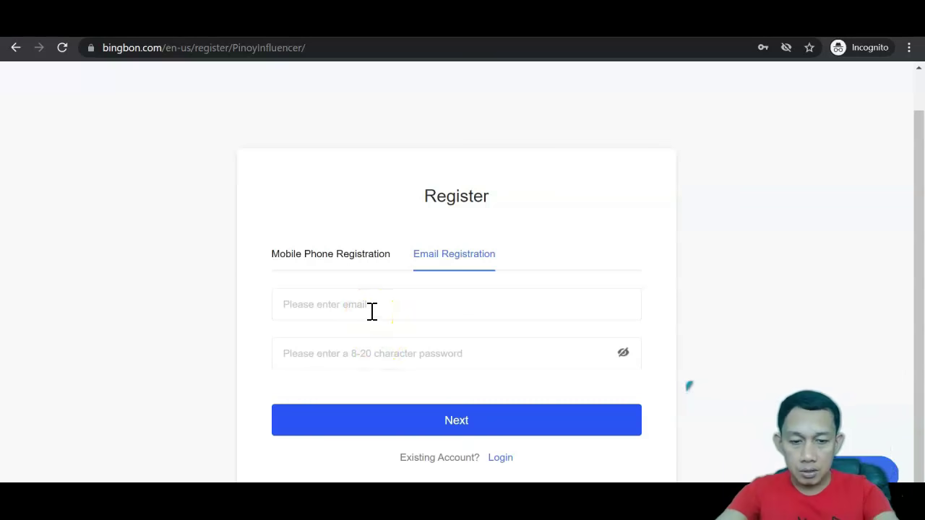
Step: Switch to phone registration, enter a sample phone number and continue, then return to email sign-up
click(328, 256)
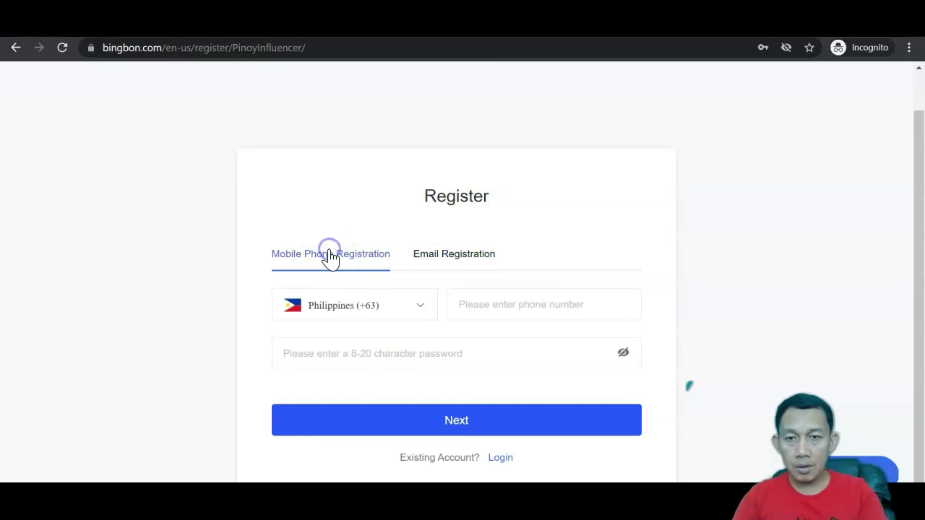
click(470, 303)
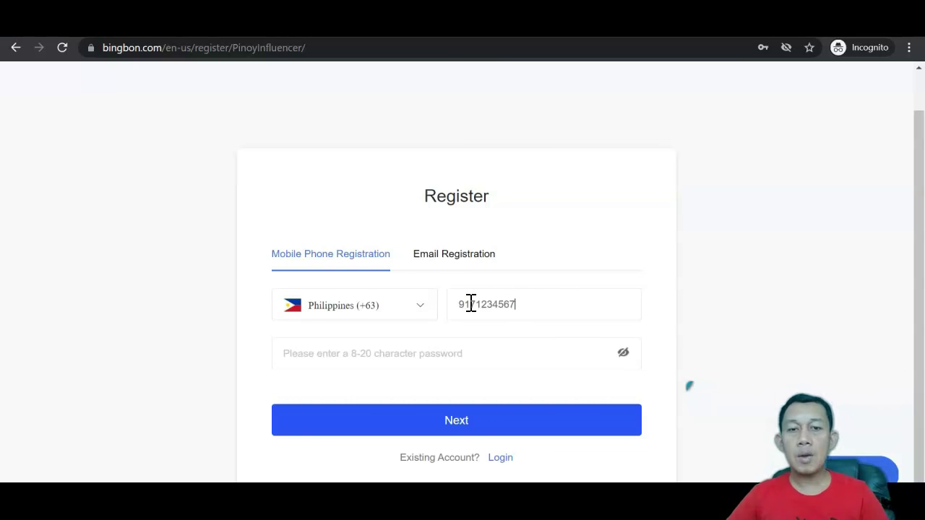
click(448, 354)
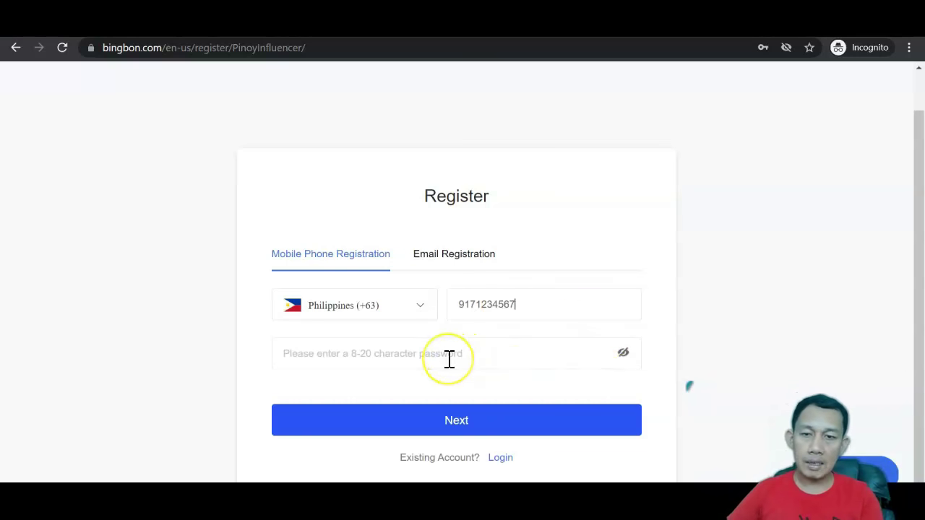
click(454, 423)
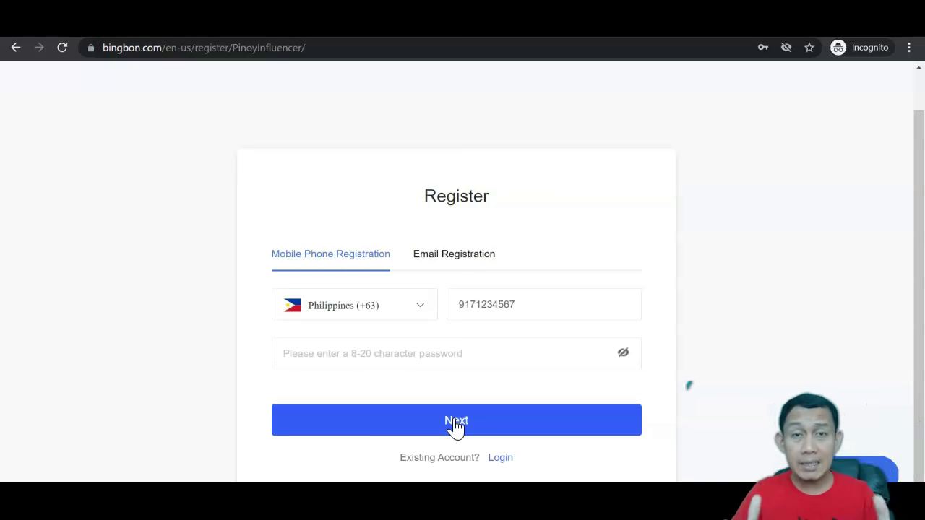
click(455, 266)
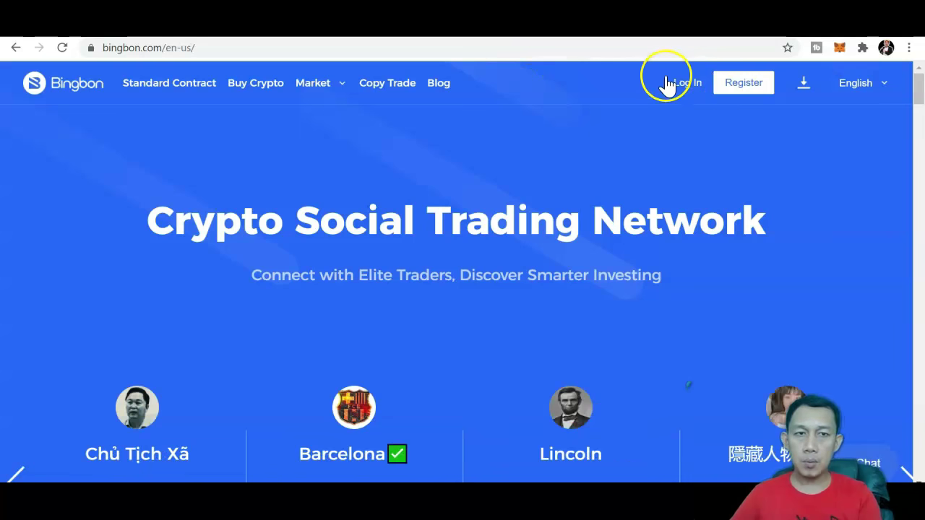
Step: Log in with the saved email credentials and slide the puzzle piece into the gap
click(691, 88)
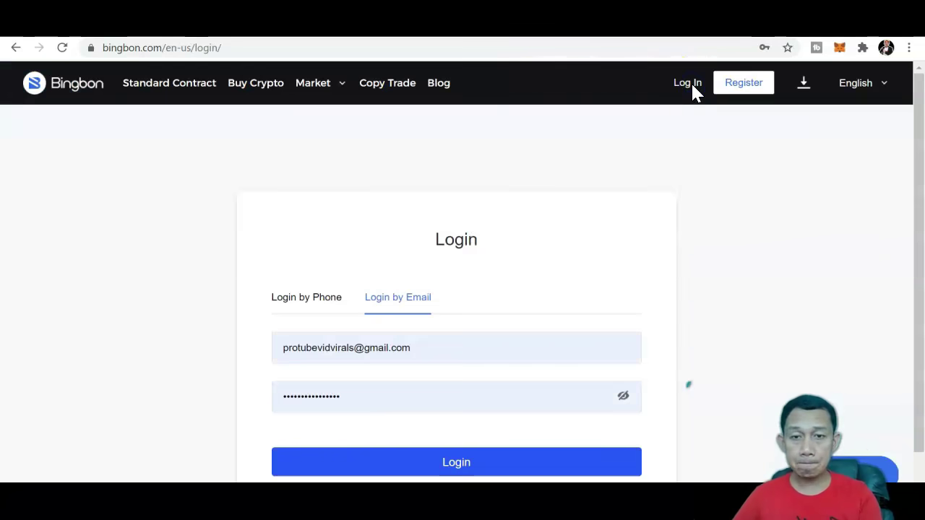
click(453, 463)
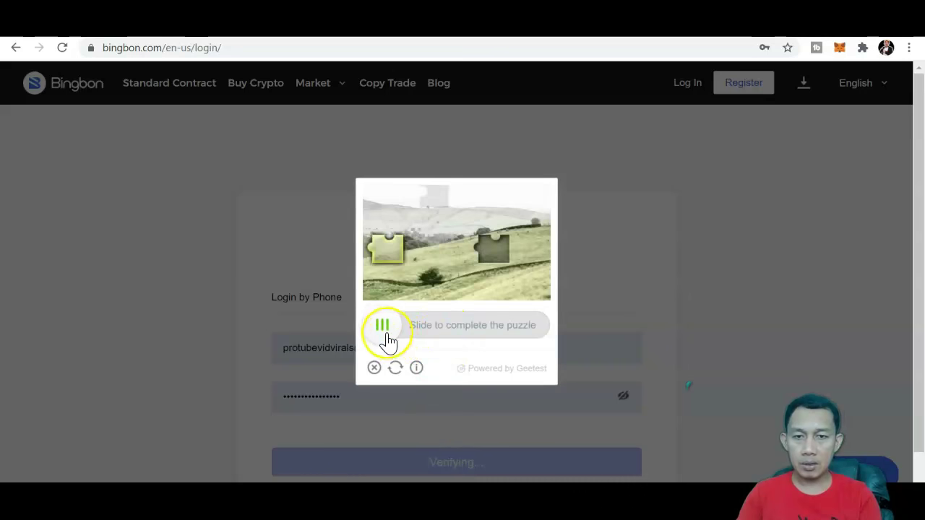
drag(383, 326, 489, 329)
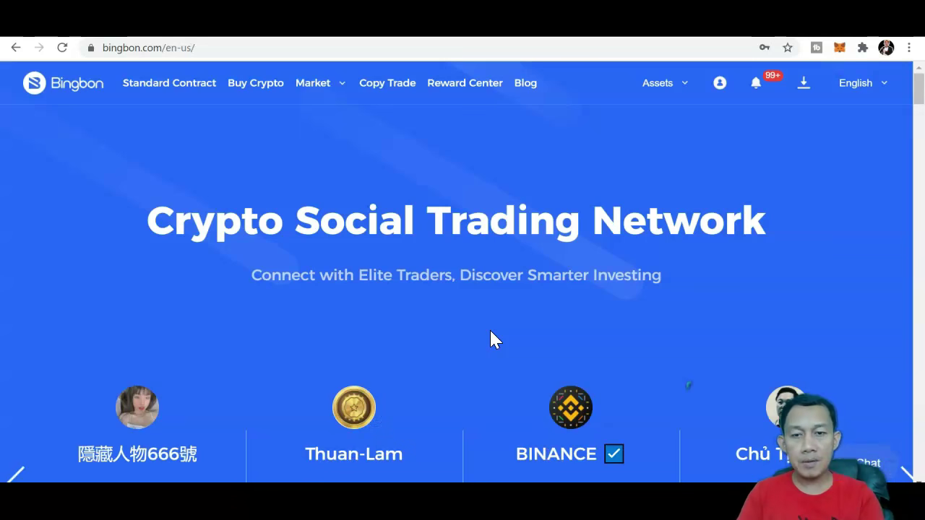
Step: Look over the Assets and profile account menus, then dismiss them
mouse_move(679, 82)
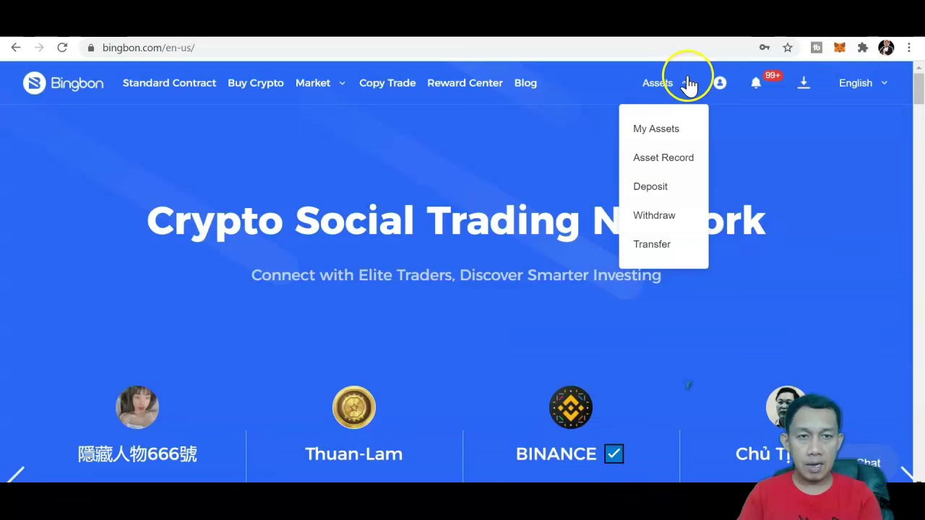
mouse_move(715, 85)
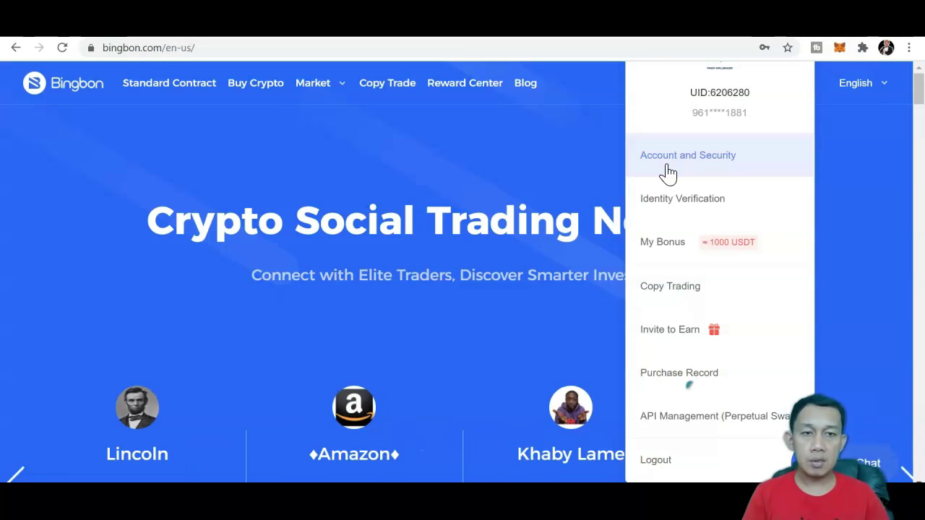
click(671, 191)
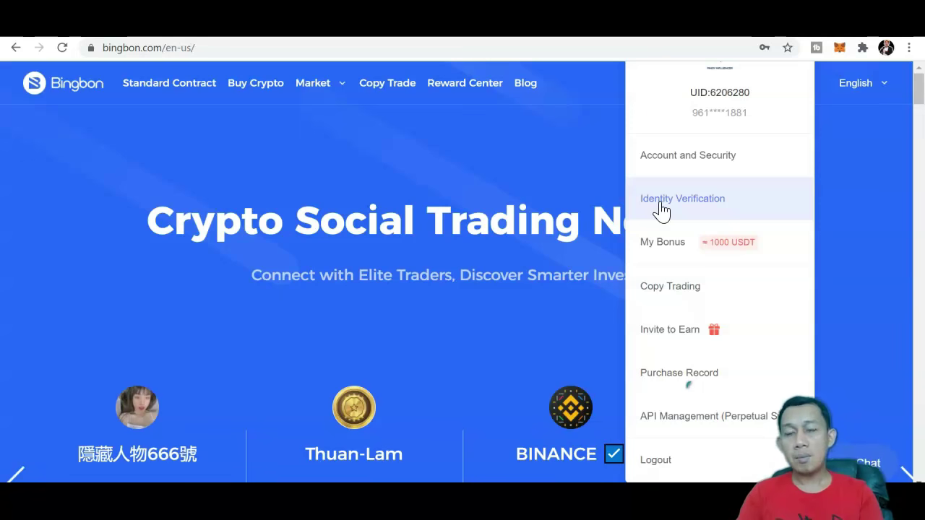
click(479, 159)
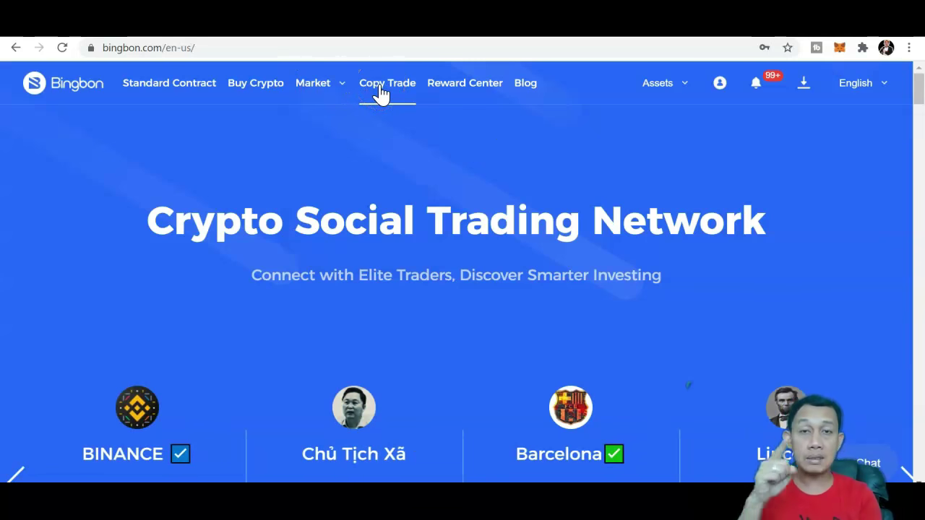
Step: Open the BTC/USDT Standard Contract trading page from the top navigation
click(256, 85)
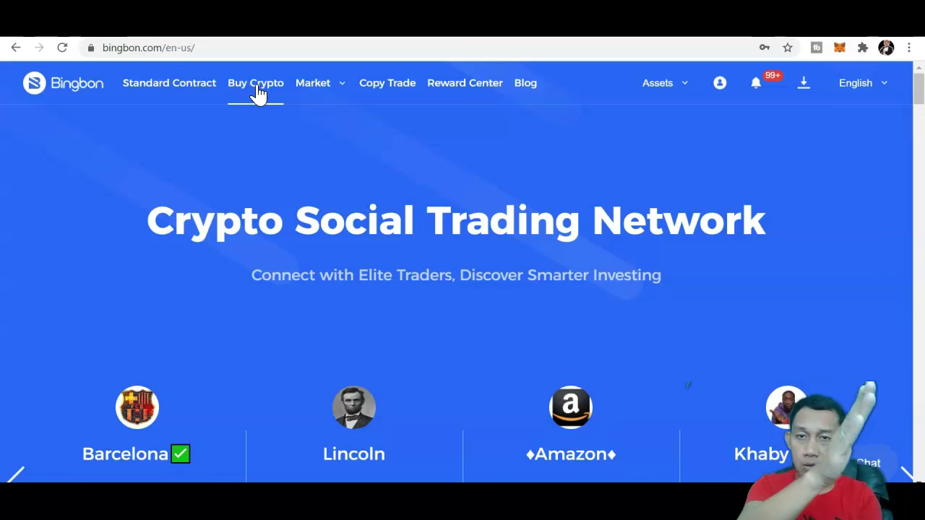
click(173, 94)
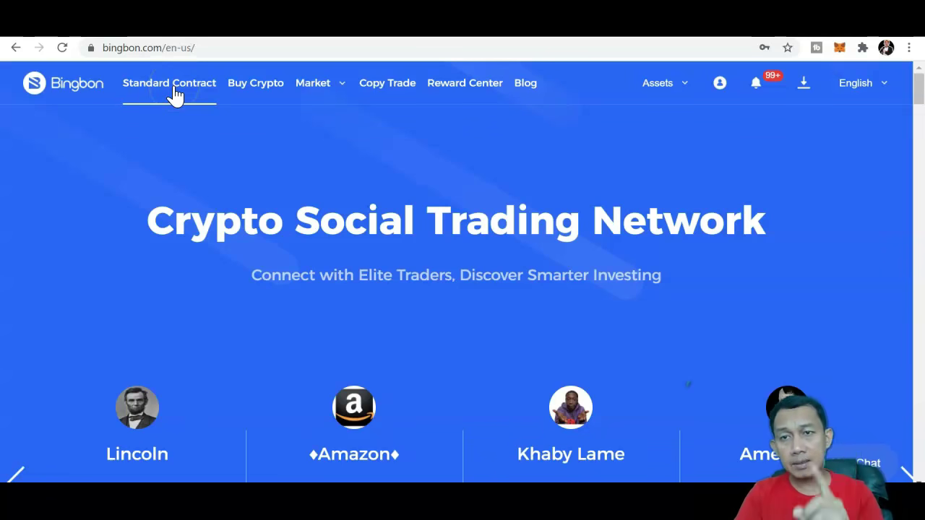
click(175, 92)
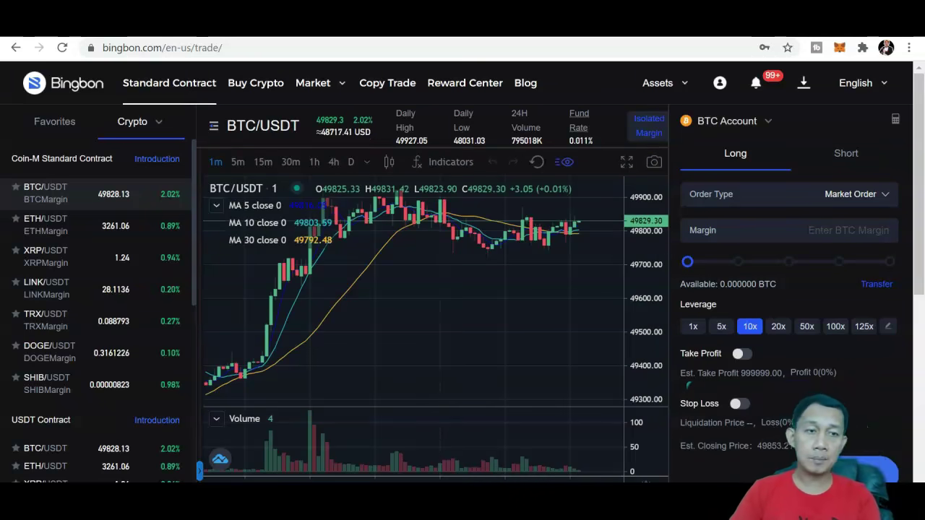
Step: Scroll the trading page and bring up the Assets menu to reach Deposit
drag(919, 97, 922, 53)
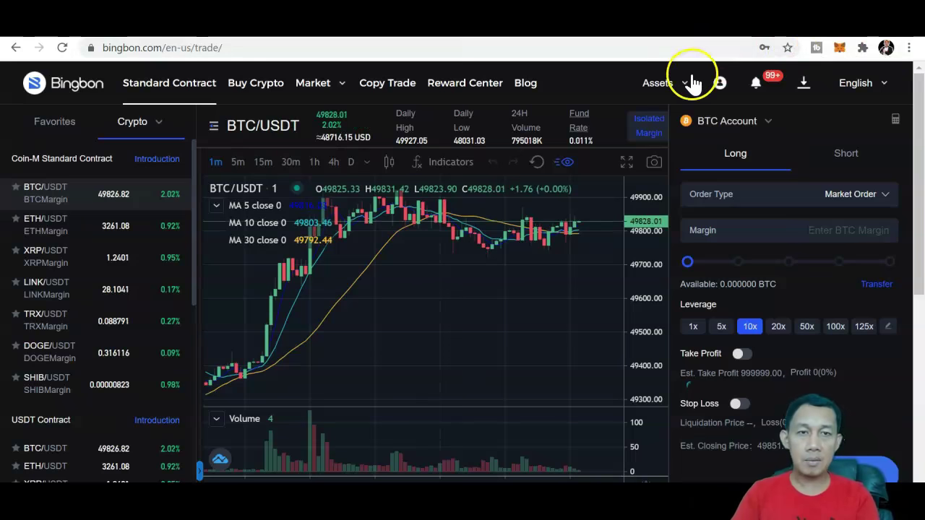
mouse_move(677, 87)
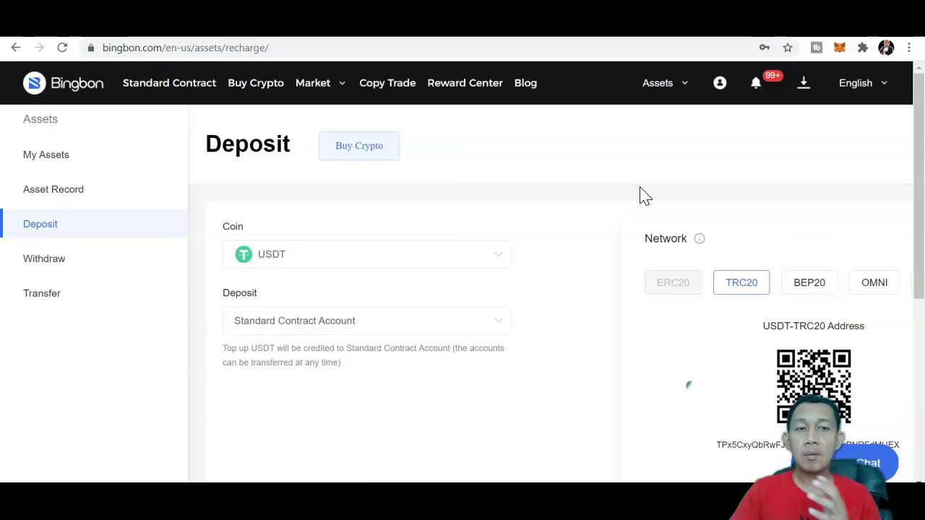
Step: Copy the USDT-TRC20 deposit address from the Deposit page
drag(918, 151, 917, 215)
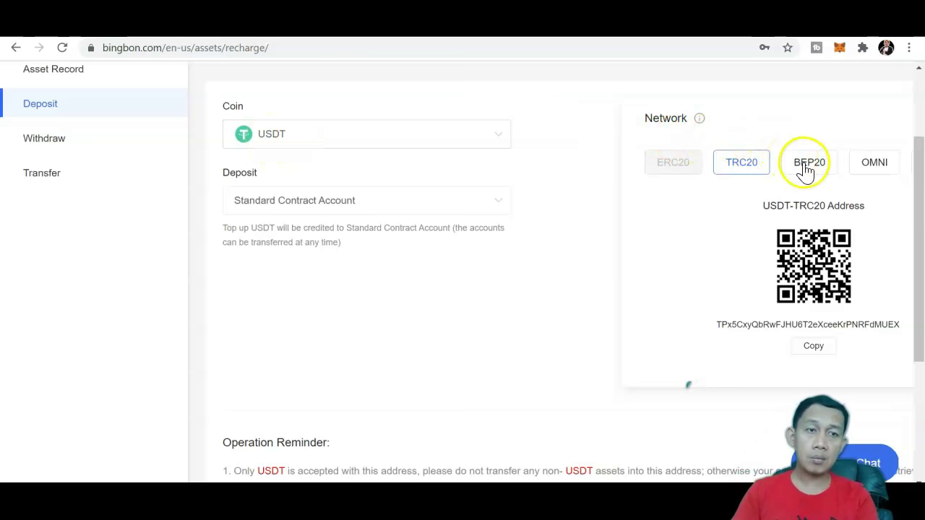
drag(919, 227, 915, 198)
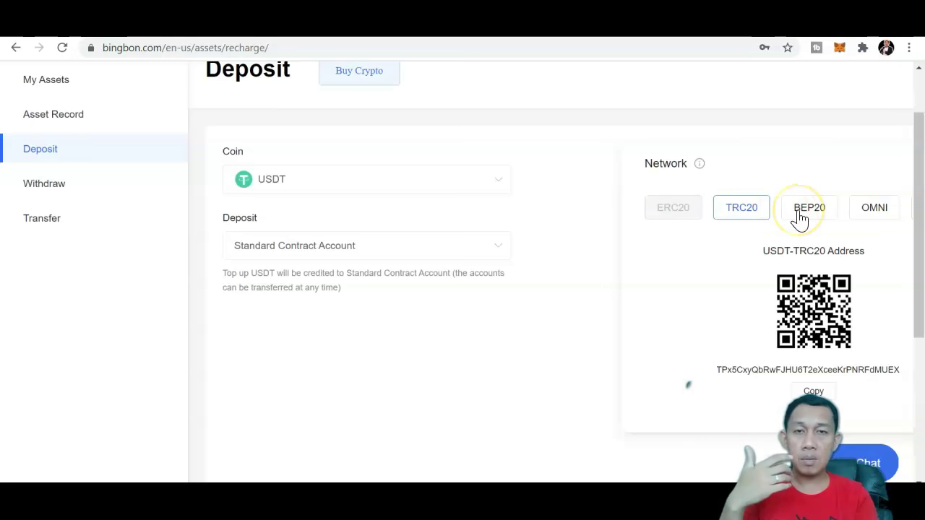
drag(922, 215, 919, 242)
click(812, 339)
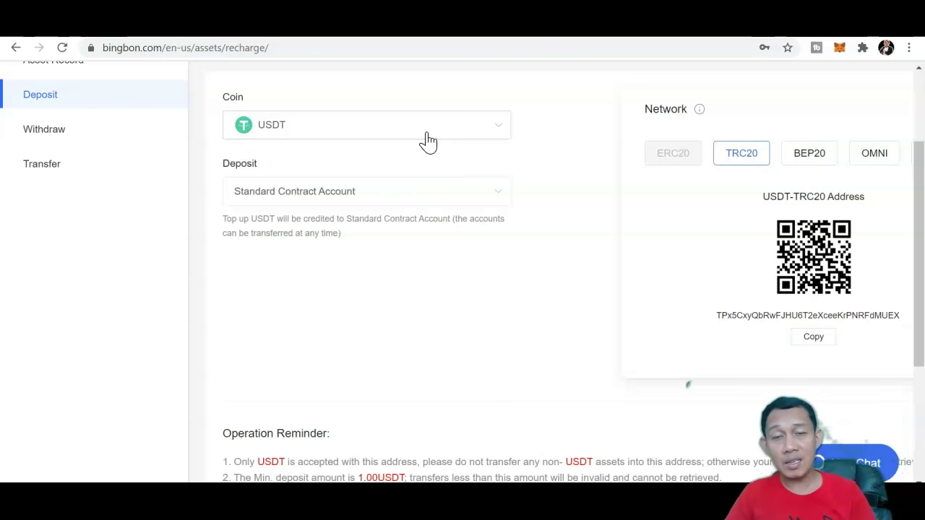
Step: Change the deposit coin to XRP and dismiss its tag and address note
click(427, 141)
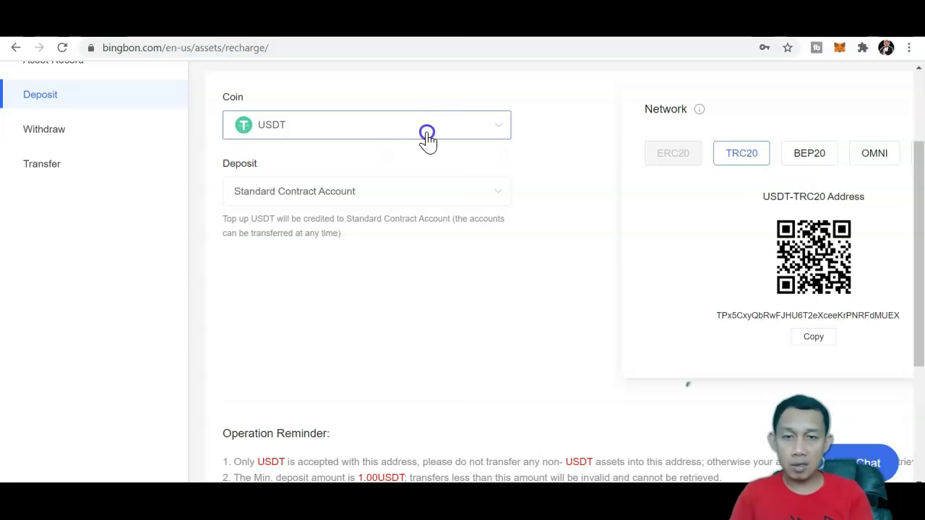
click(312, 233)
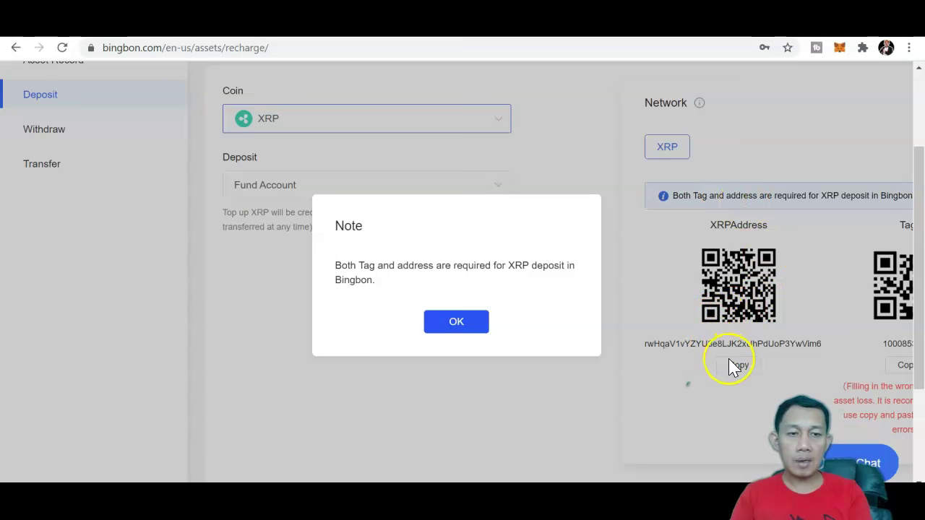
click(456, 321)
Step: Leave Deposit for My Assets and open the asset record history
drag(918, 189, 916, 69)
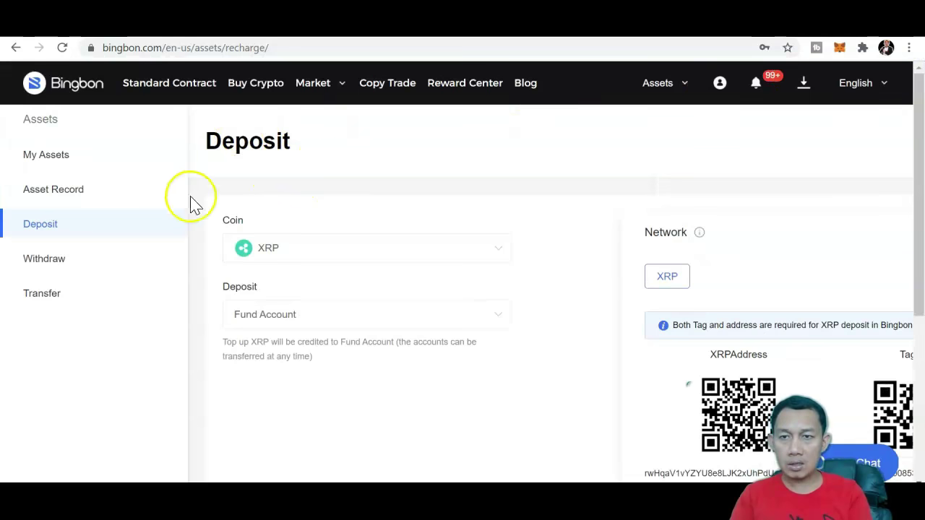
click(57, 168)
click(58, 192)
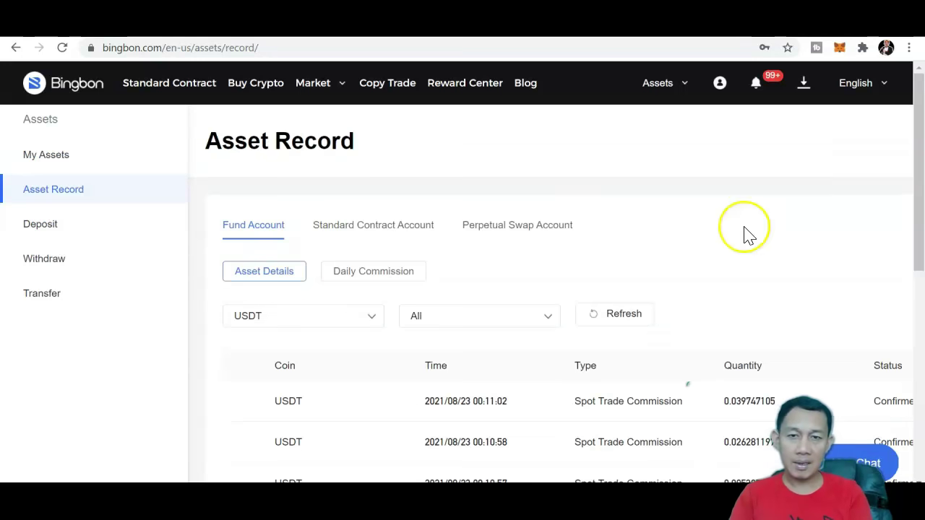
Step: Return from the asset record to the My Assets overview
drag(919, 121, 918, 101)
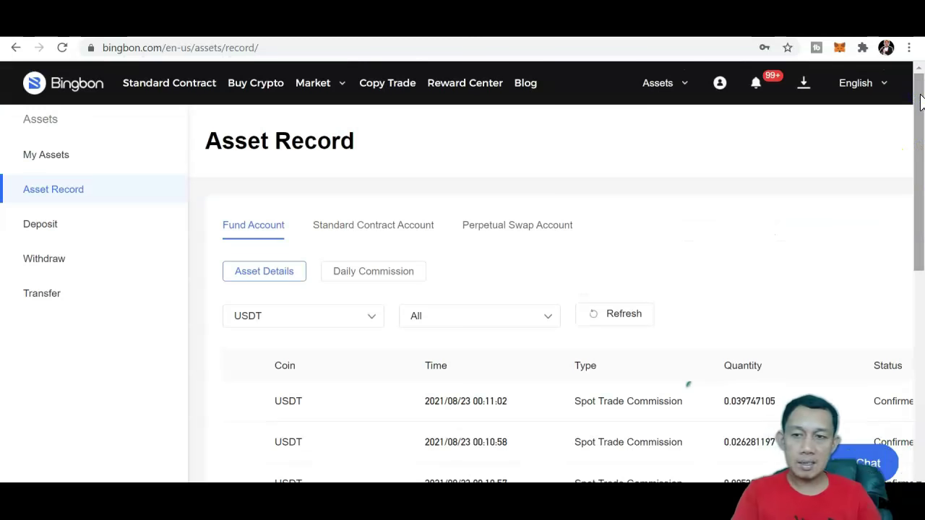
mouse_move(653, 85)
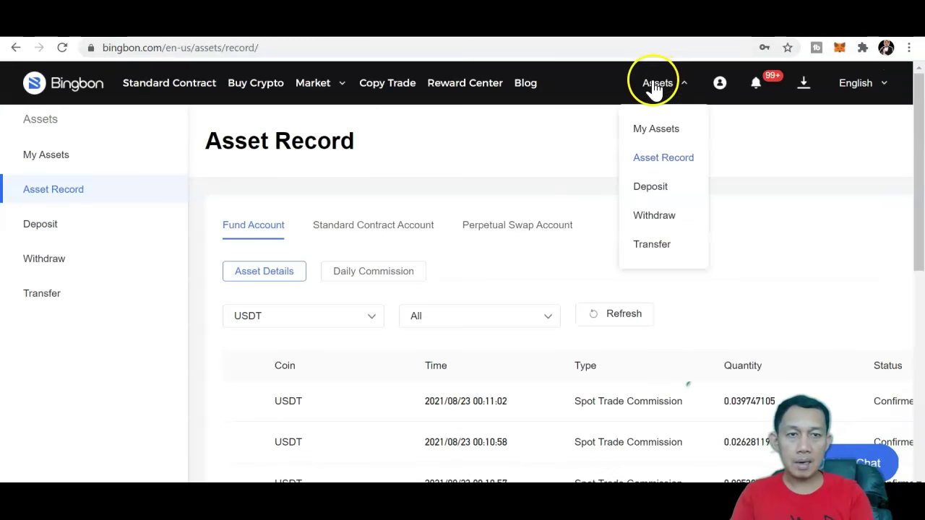
click(654, 131)
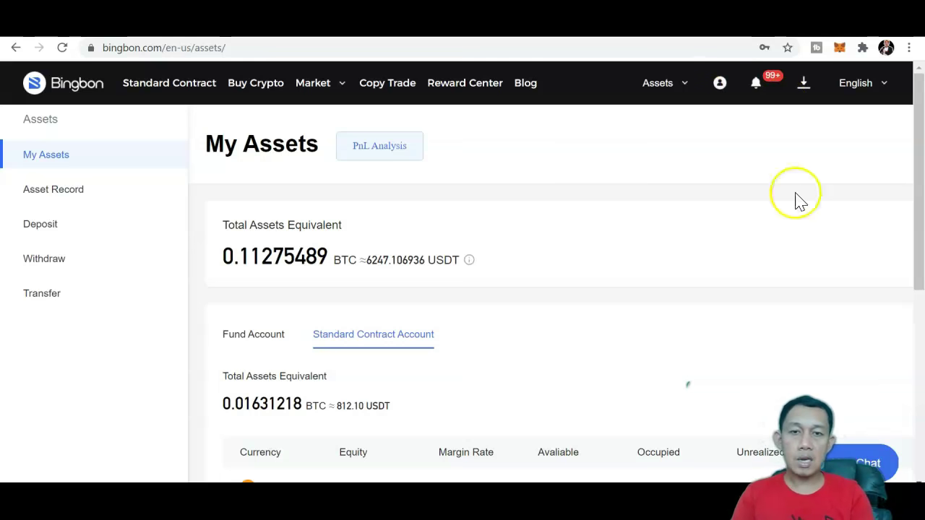
drag(921, 148, 916, 188)
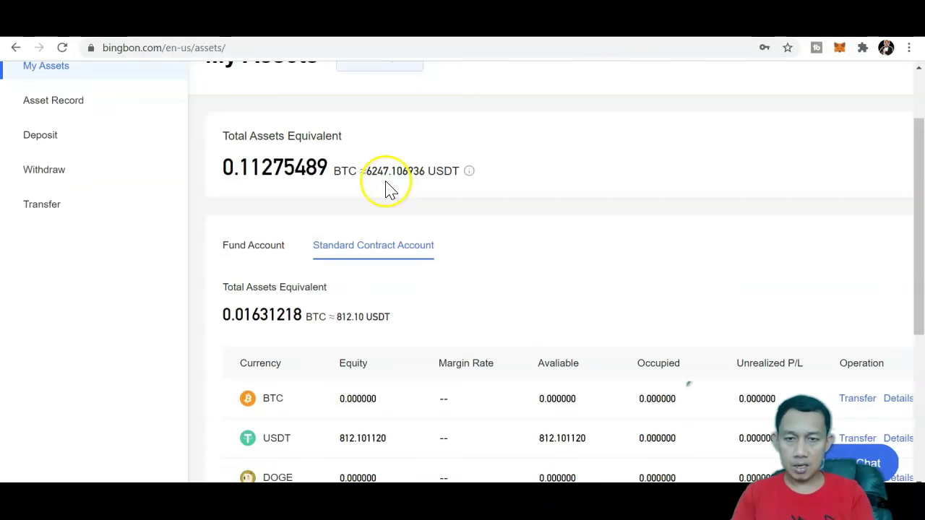
drag(919, 176, 911, 170)
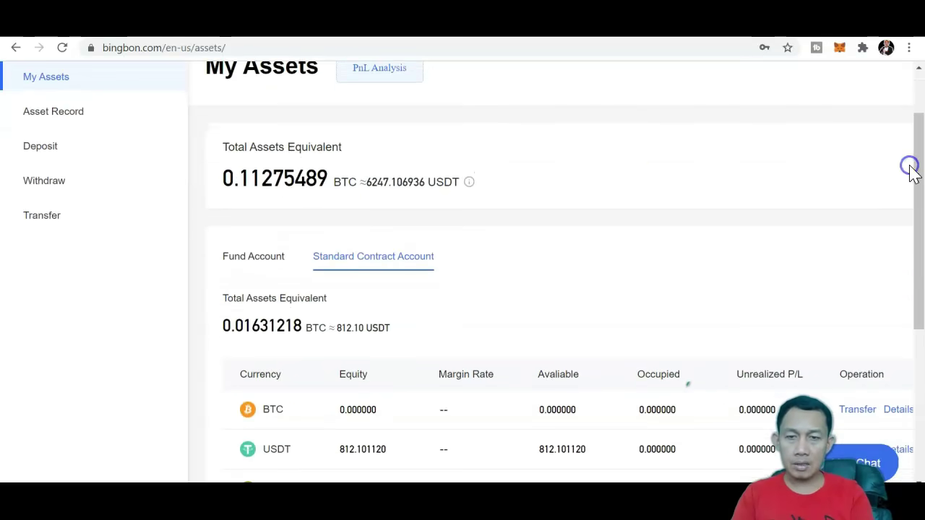
Step: Show the Fund Account balances and scroll through the coin list
click(268, 260)
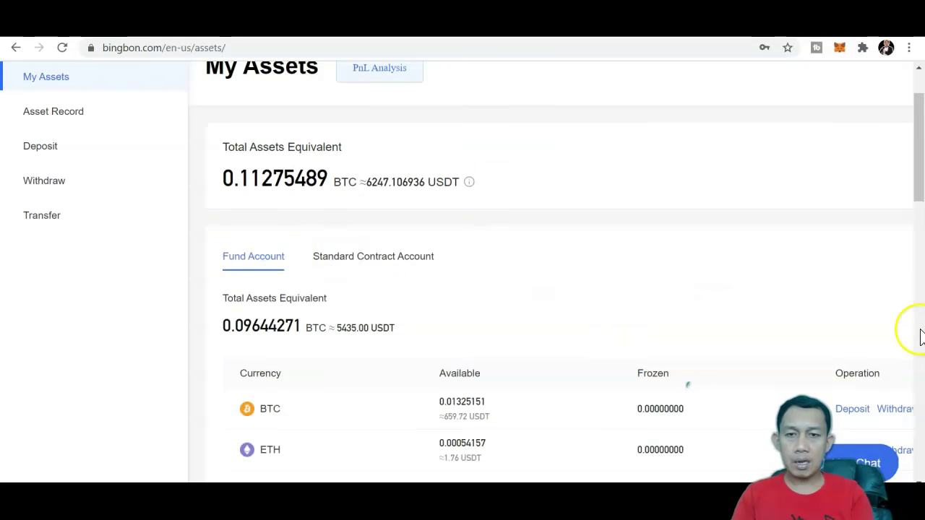
drag(921, 192, 921, 227)
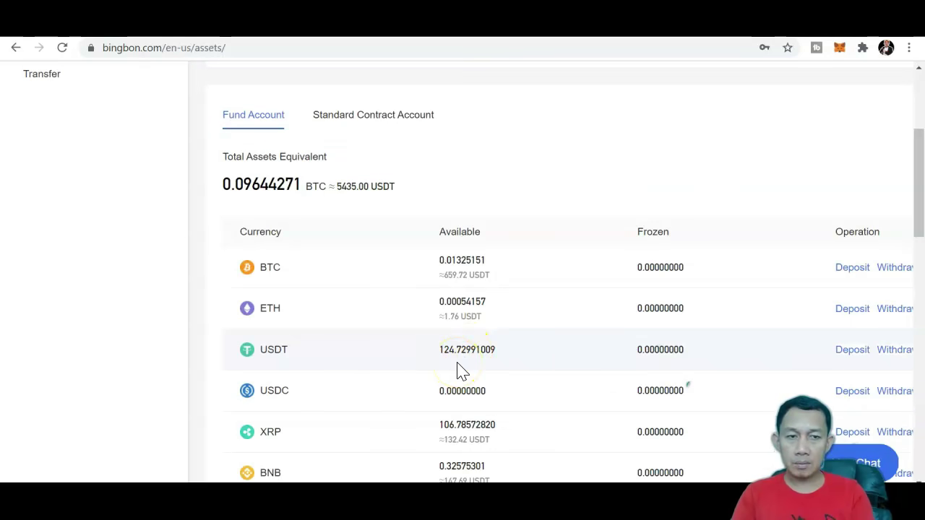
drag(916, 226, 918, 172)
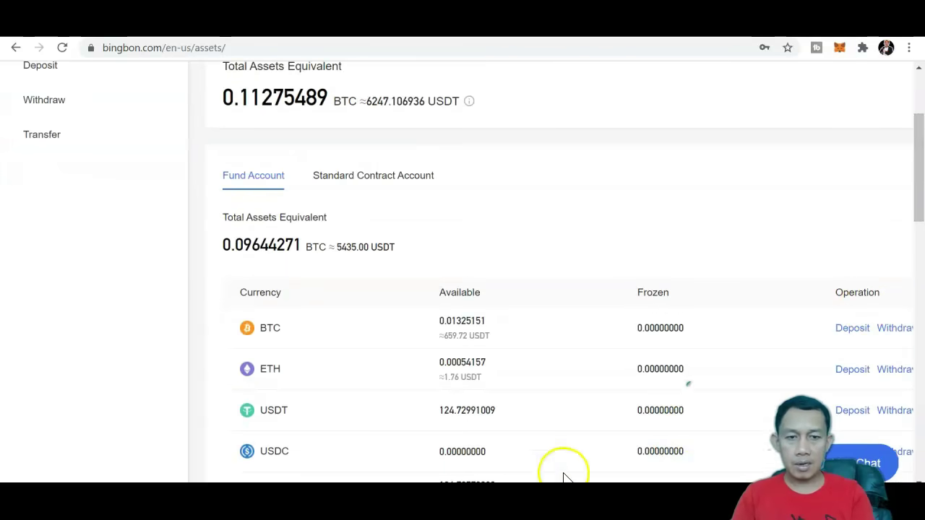
scroll(560, 453, right, 2)
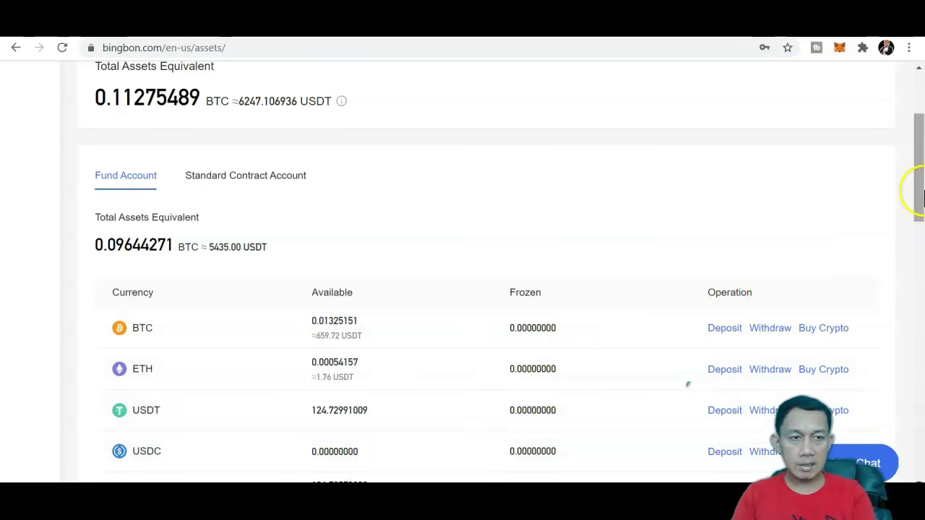
drag(916, 190, 919, 85)
scroll(511, 195, left, 4)
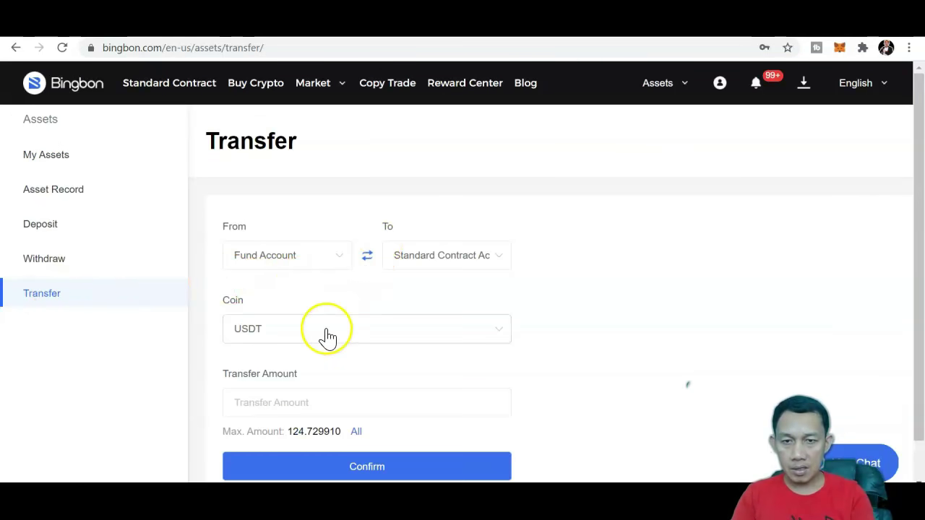
Step: Transfer all 124.729910 USDT to the Standard Contract Account, then go trade BTC/USDT
click(355, 433)
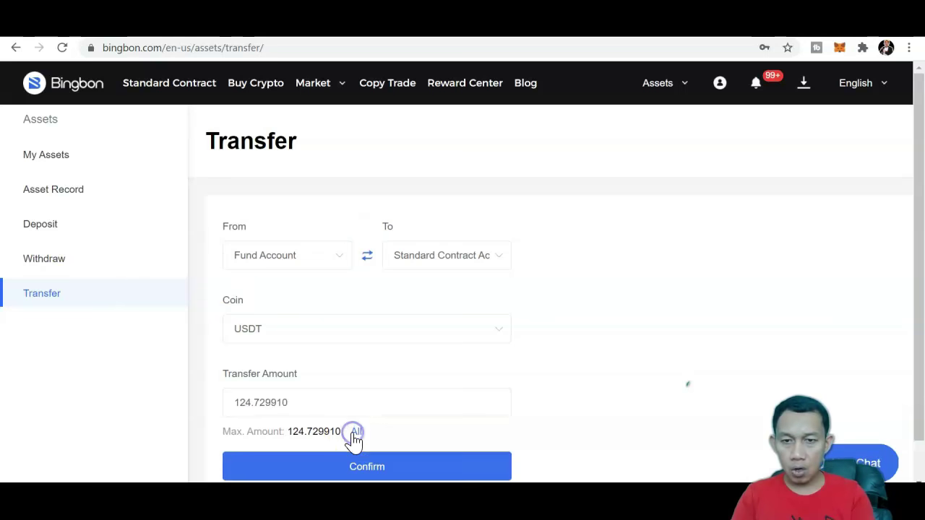
click(371, 465)
click(495, 406)
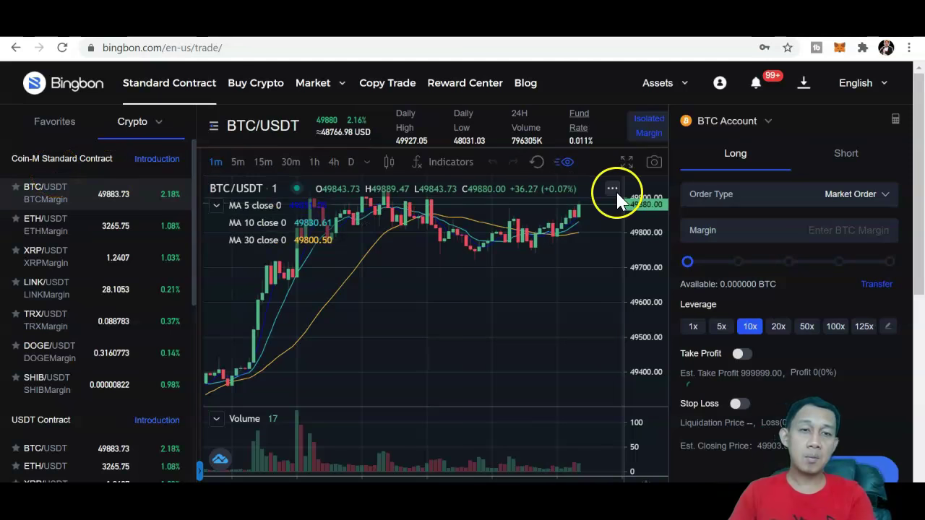
Step: Change the Long order form's funding account from BTC Account to USDT Account
drag(912, 123, 912, 97)
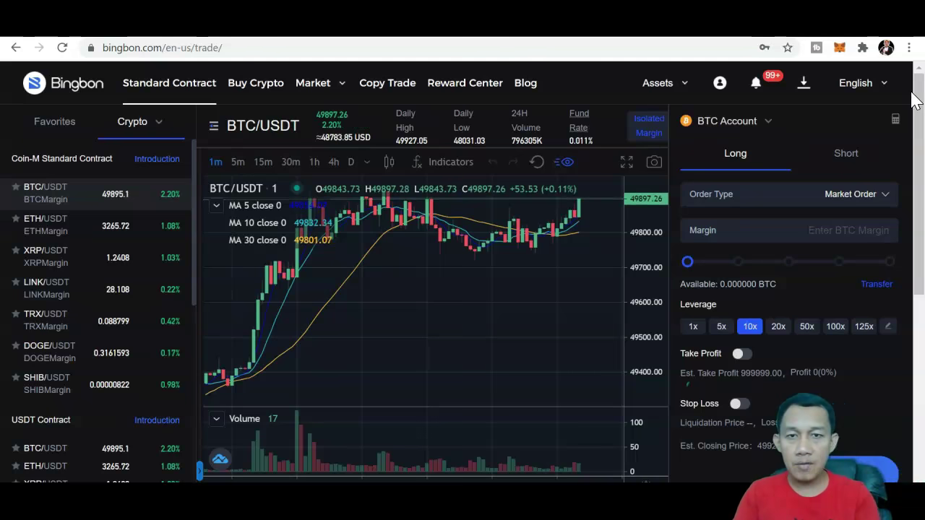
click(917, 110)
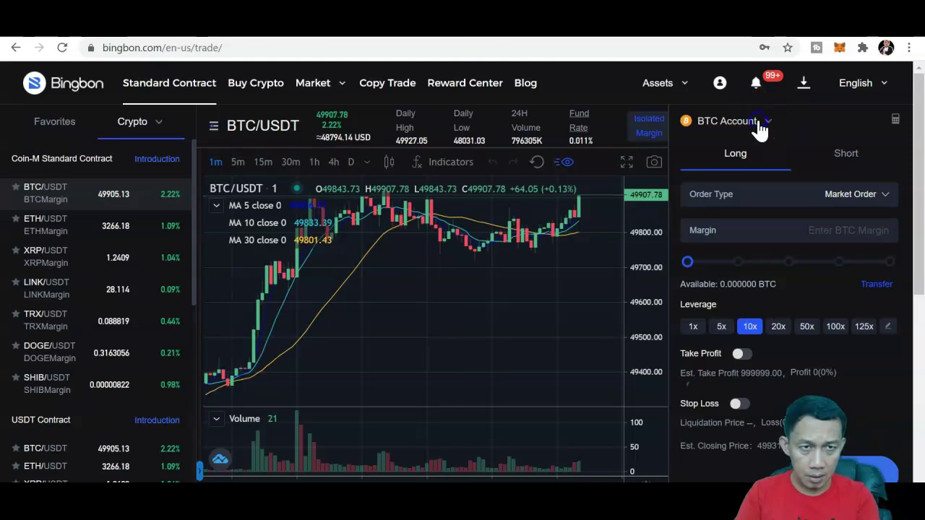
mouse_move(759, 123)
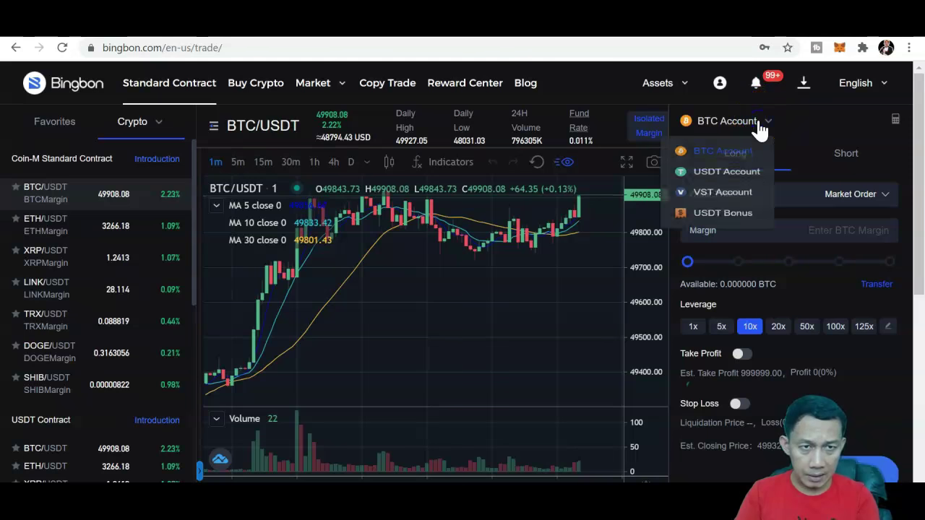
click(704, 182)
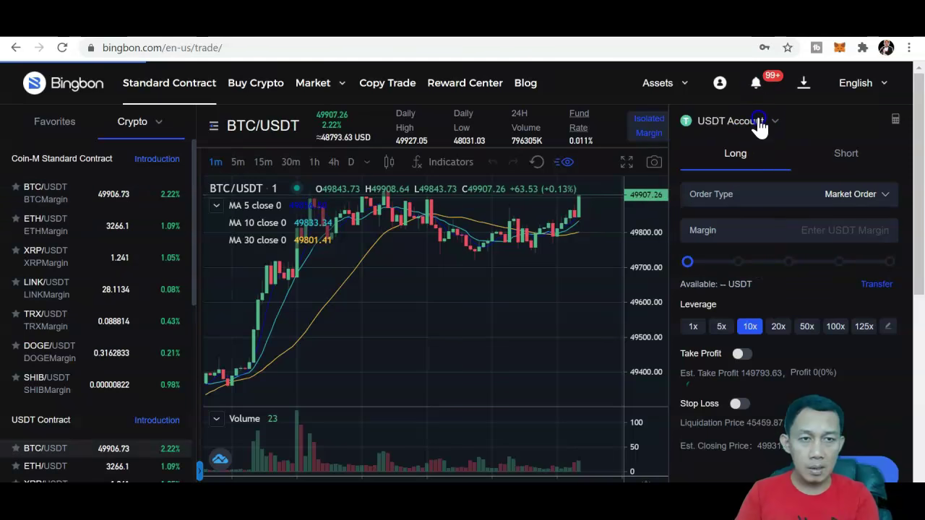
mouse_move(760, 124)
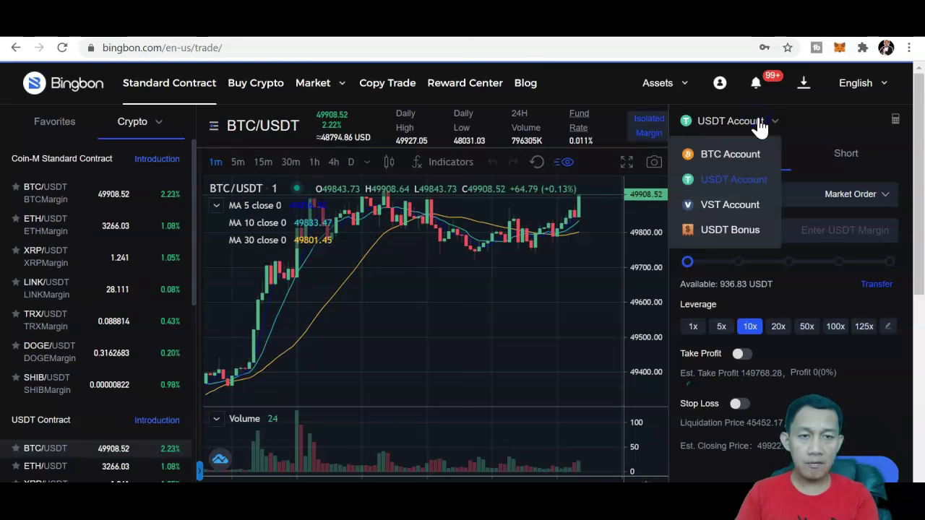
Step: Select VST Account in the account dropdown to trade with 109648.71 demo VST
click(729, 205)
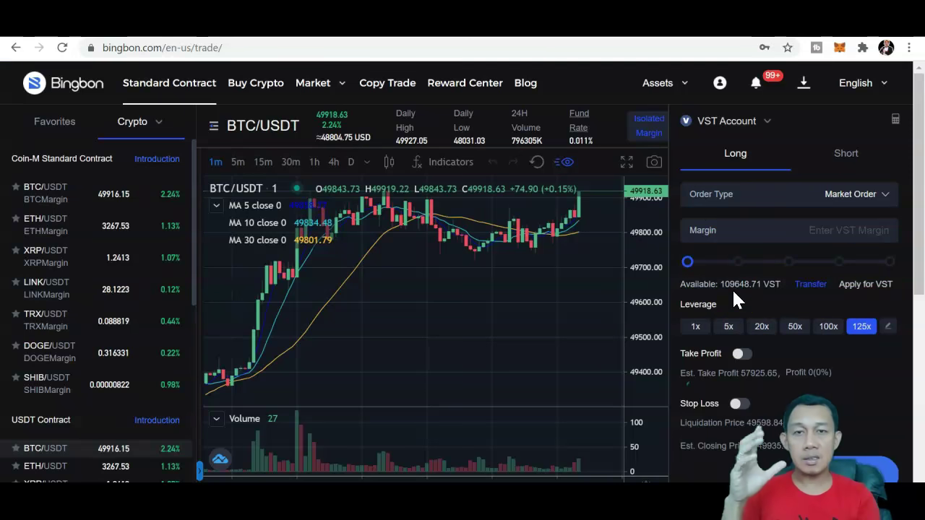
click(723, 197)
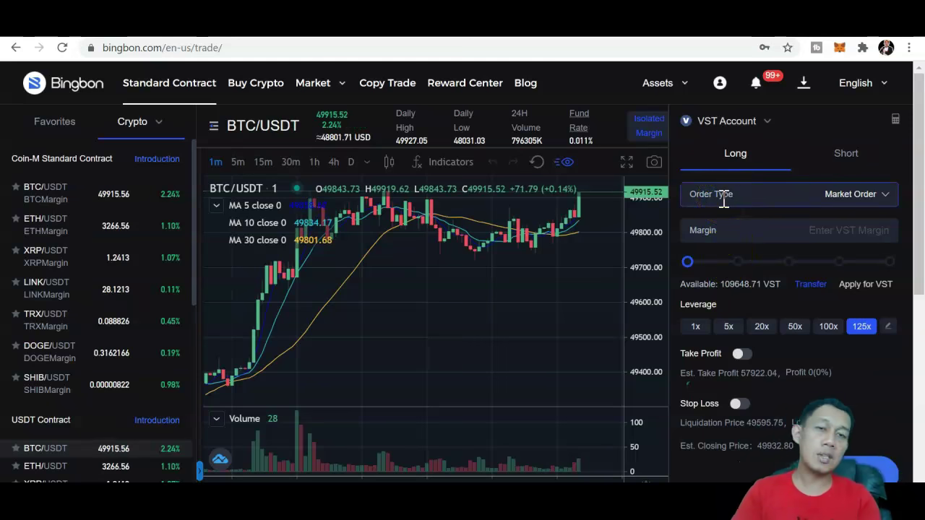
drag(921, 144, 919, 92)
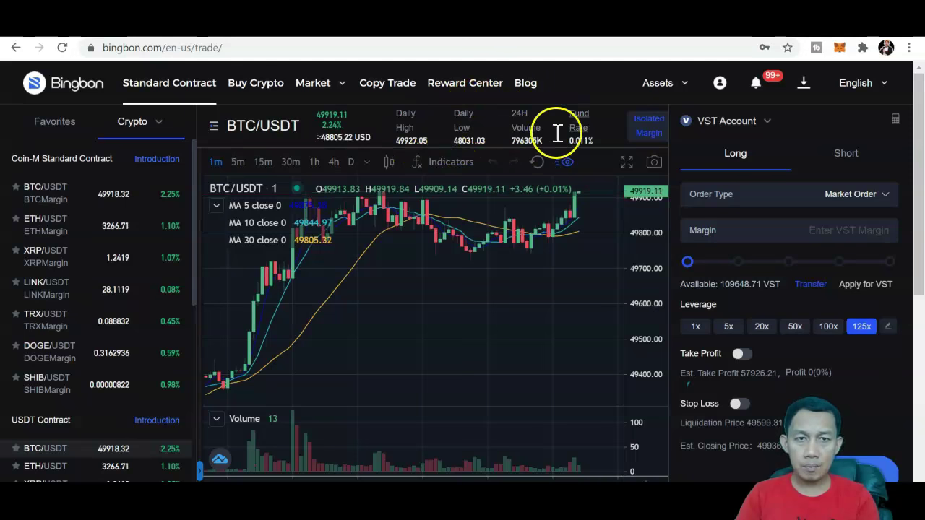
Step: Switch the BTC/USDT chart from 5-minute to 1-hour candles
mouse_move(579, 123)
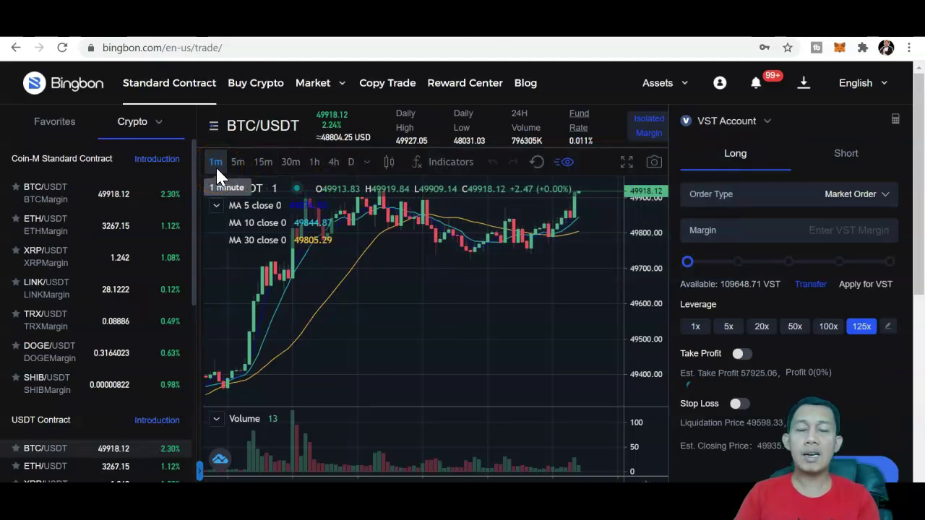
click(451, 241)
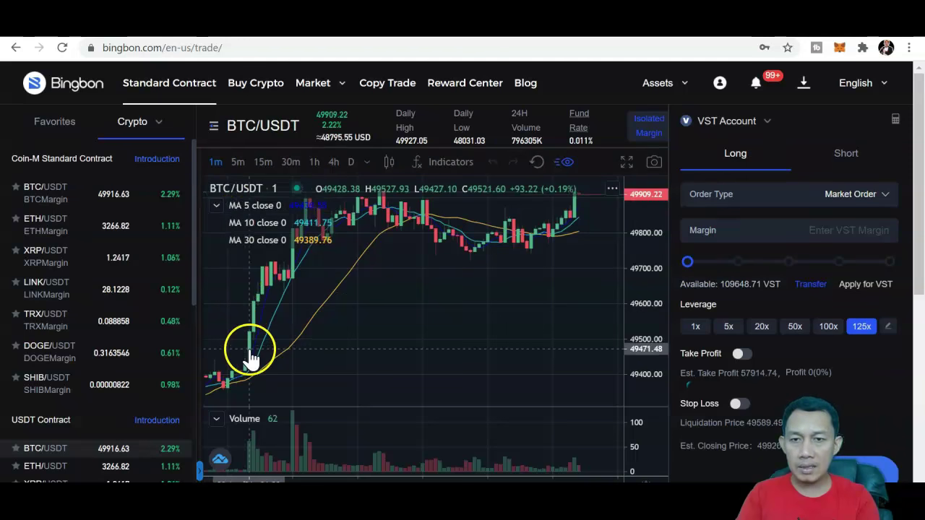
click(238, 162)
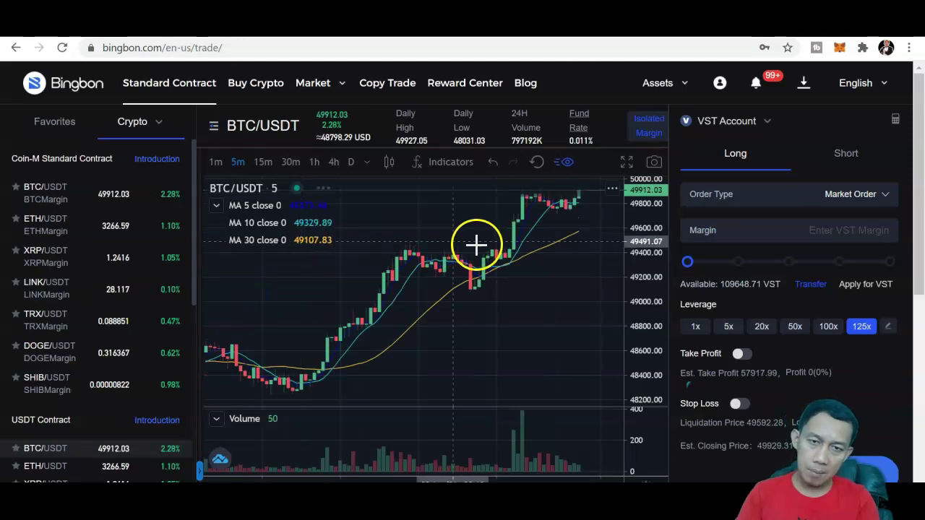
click(313, 170)
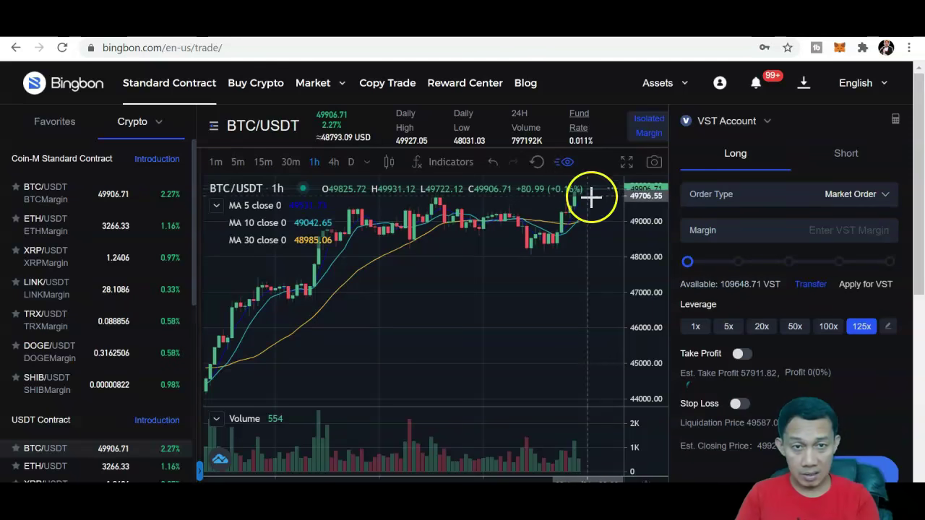
scroll(917, 152, down, 1)
scroll(922, 135, up, 1)
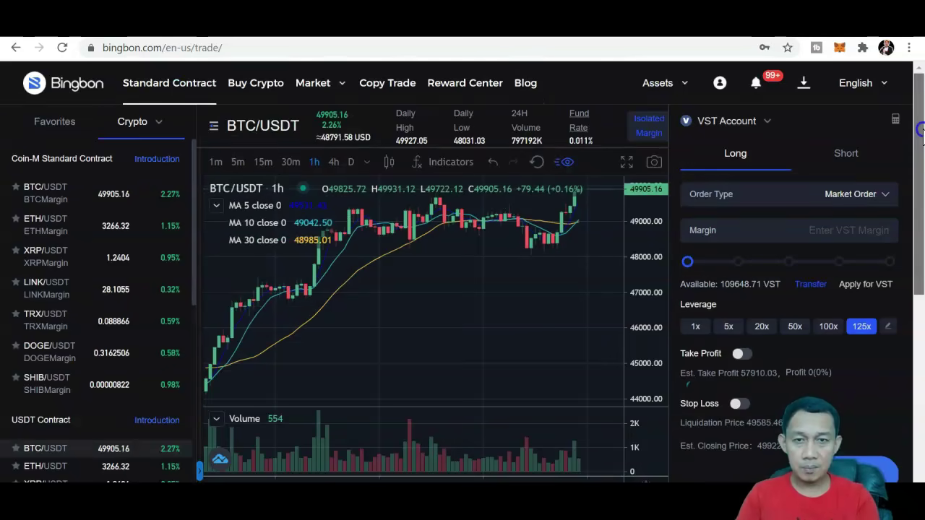
click(573, 231)
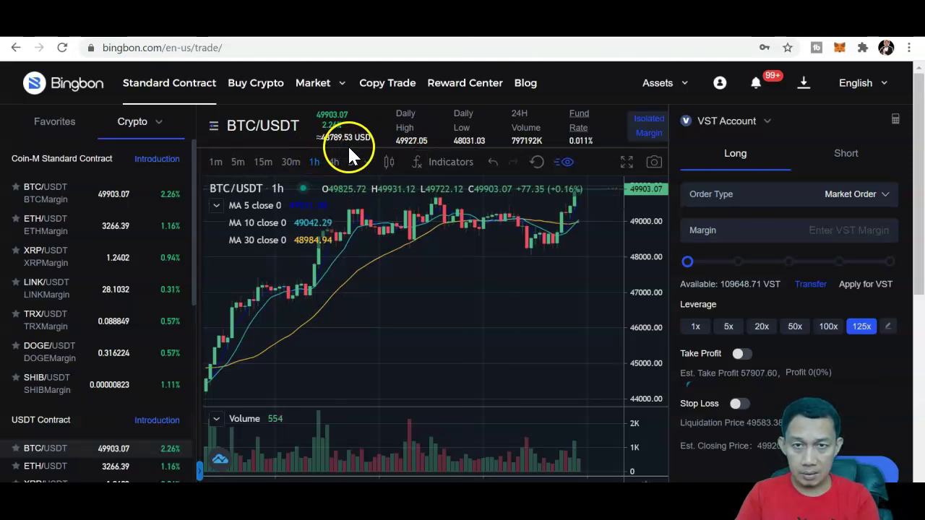
Step: Add the MACD (12, 26) indicator pane beneath the BTC/USDT 1h chart
click(388, 162)
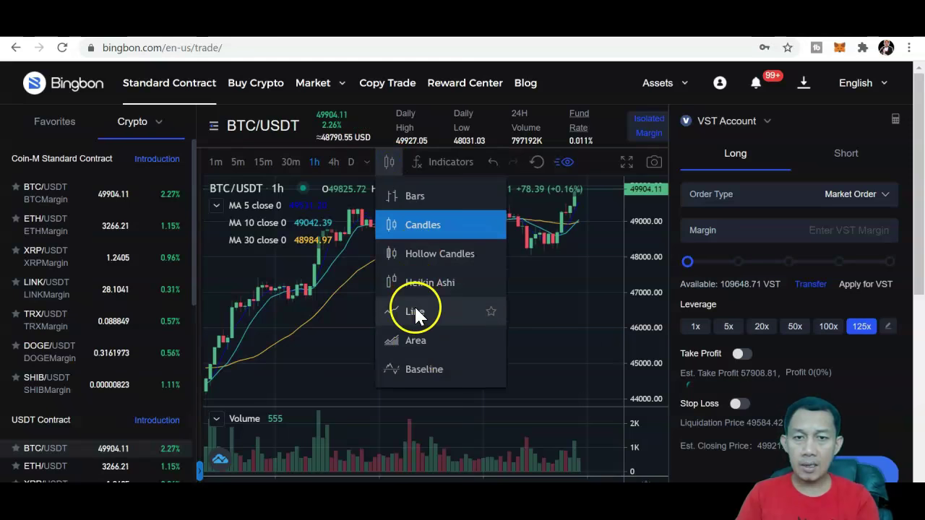
click(443, 166)
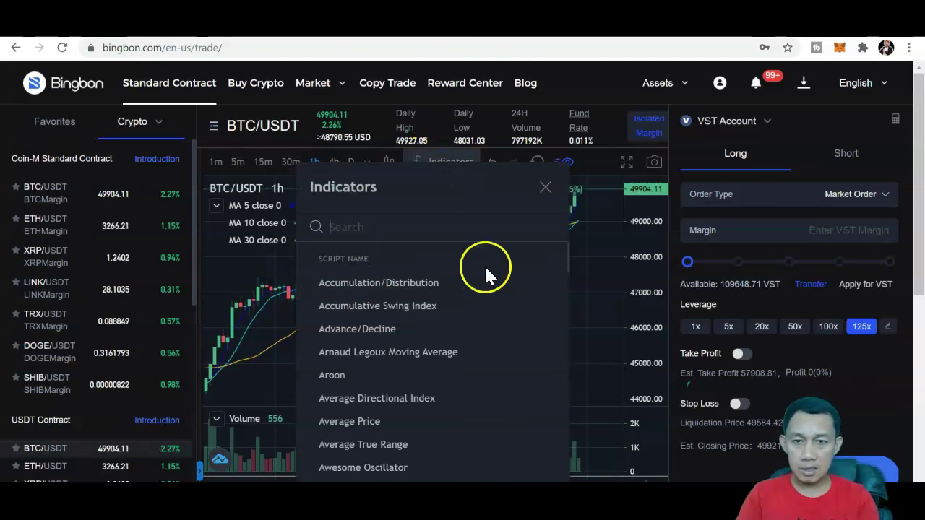
key(Down)
key(Down)
key(Down)
key(Down)
key(Down)
key(Down)
key(Down)
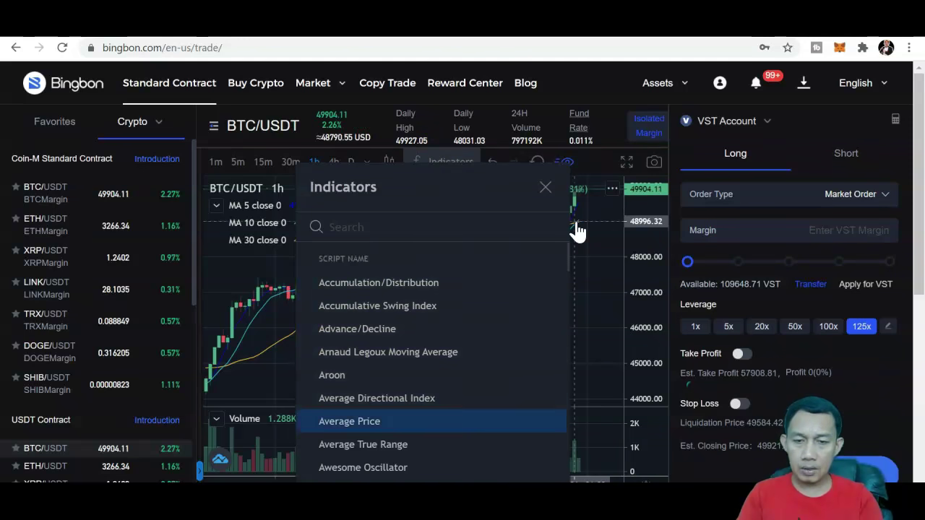
key(Down)
key(Down)
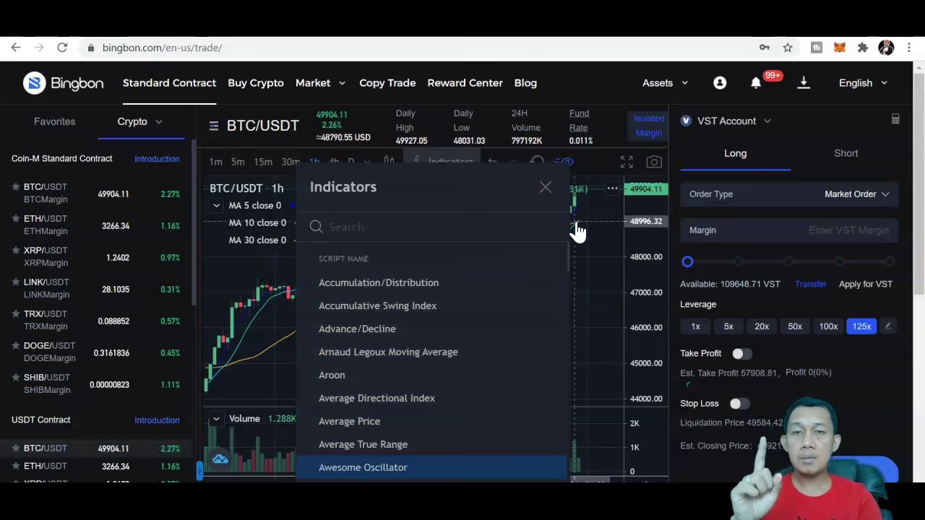
key(Down)
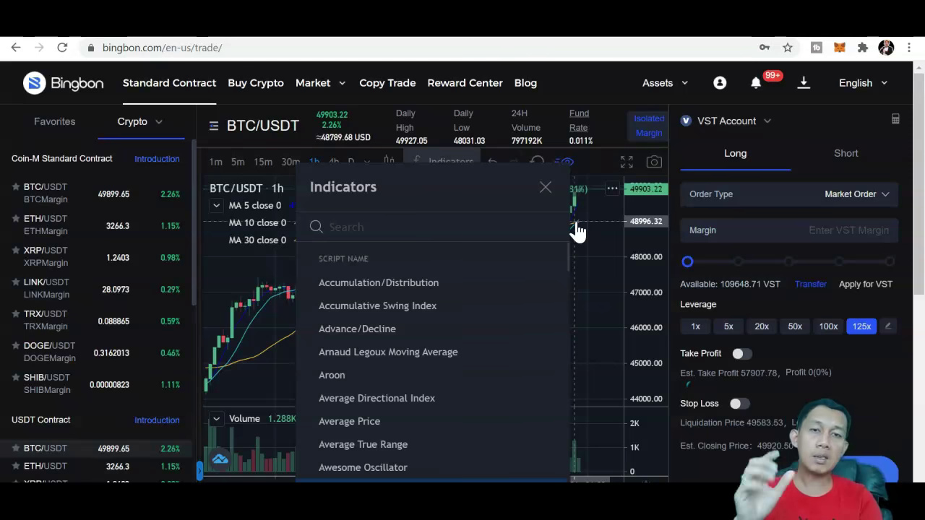
key(Down)
key(Down)
key(Down)
key(Down)
key(Down)
key(Down)
key(Down)
key(Down)
key(Down)
key(Down)
key(Down)
key(Down)
key(Down)
key(Down)
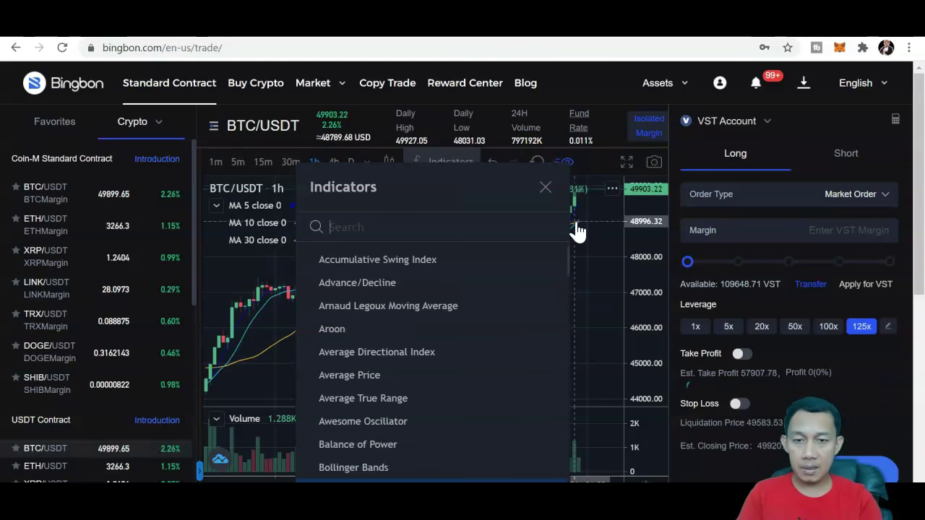
key(Down)
key(Down)
key(Down)
key(Down)
key(Down)
key(Down)
key(Down)
key(Down)
key(Down)
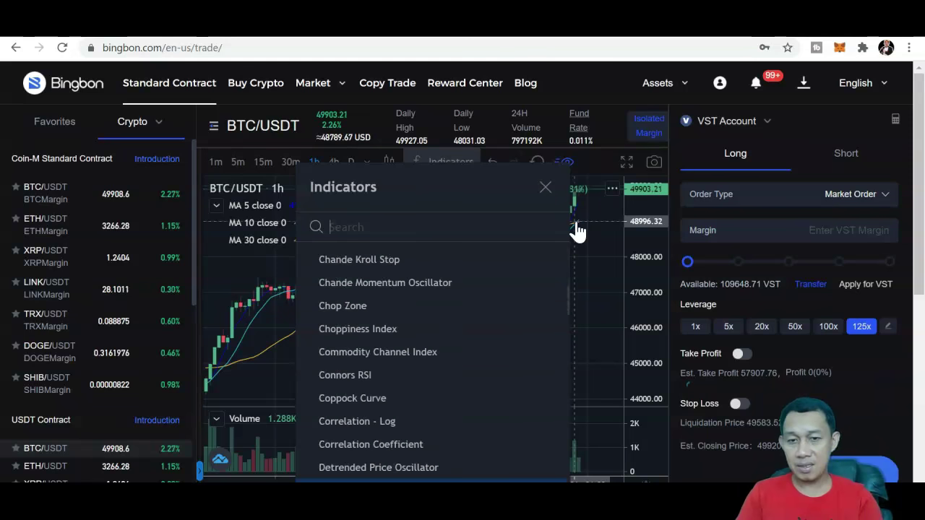
key(Down)
key(Down)
key(Down)
key(Down)
key(Down)
key(Down)
key(Down)
key(Down)
key(Down)
key(Down)
key(Down)
key(Down)
key(Down)
key(Down)
key(Down)
key(Down)
key(Down)
key(Down)
key(Down)
key(Down)
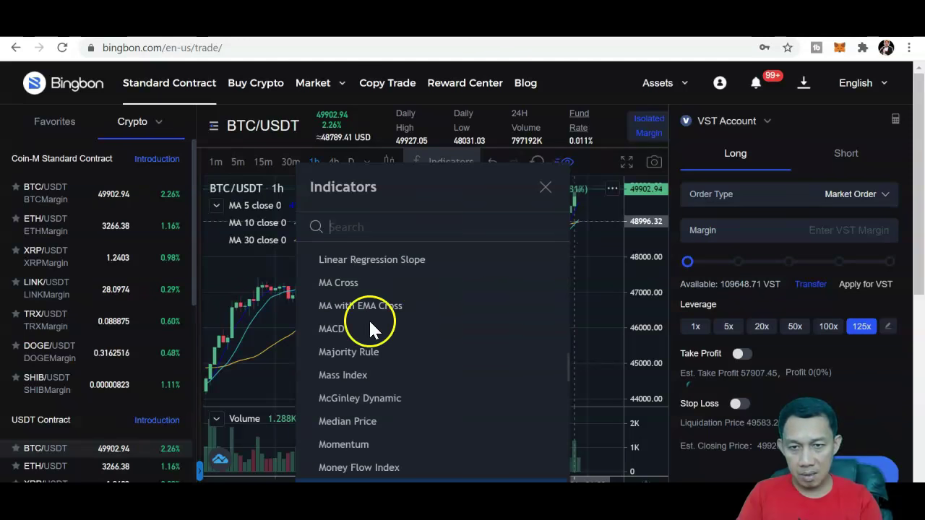
click(329, 328)
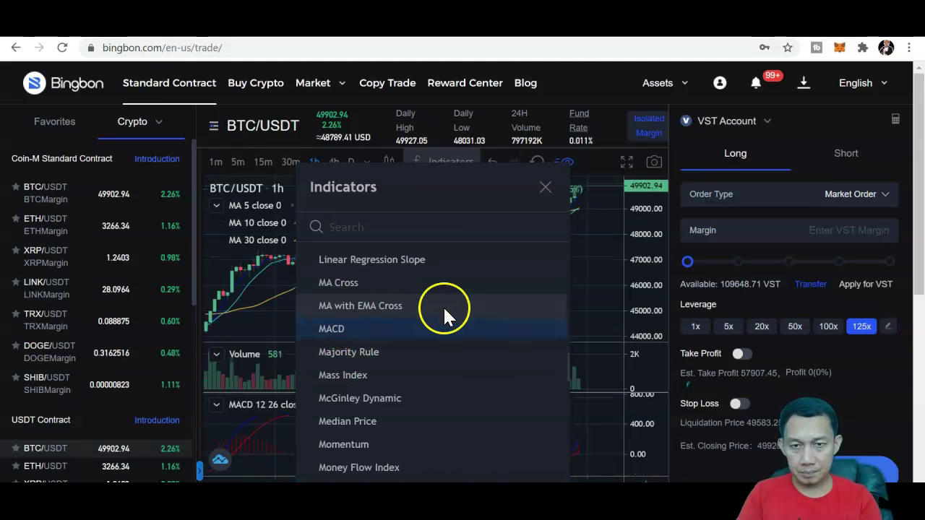
Step: Add the Relative Strength Index 14 pane and close the indicator list
key(Down)
key(Down)
key(Down)
key(Down)
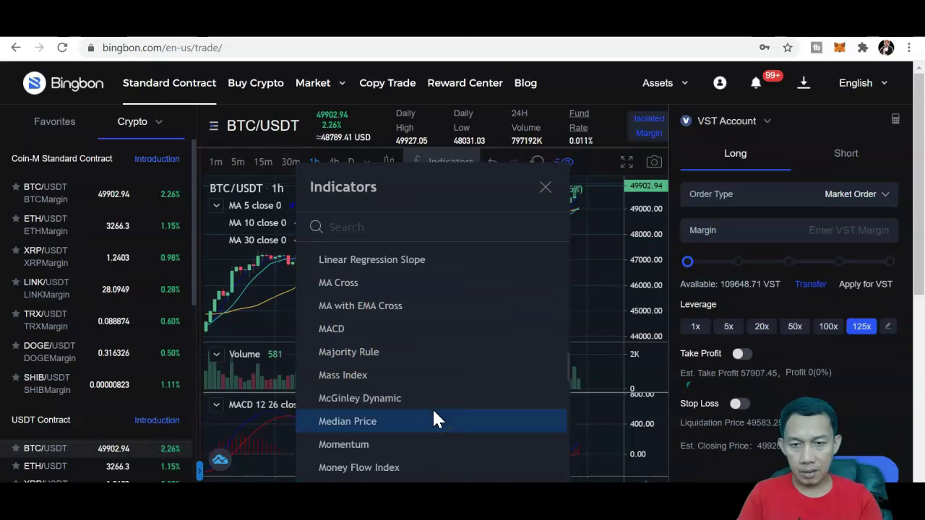
key(Down)
key(Down)
key(Down)
key(Down)
key(Down)
key(Down)
key(Down)
key(Down)
key(Down)
key(Down)
key(Down)
key(Down)
key(Down)
key(Down)
key(Down)
key(Down)
key(Down)
key(Down)
key(Down)
key(Down)
key(Down)
key(Down)
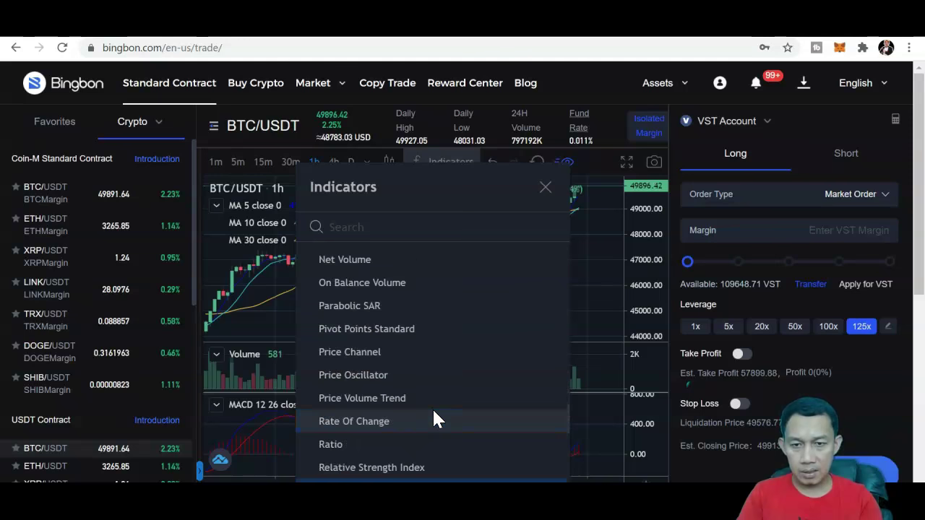
key(Up)
key(Return)
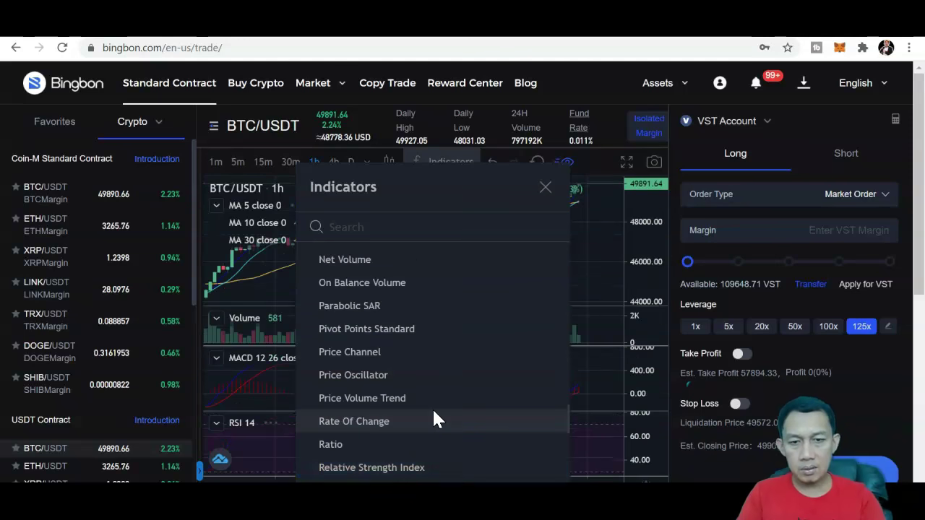
click(544, 189)
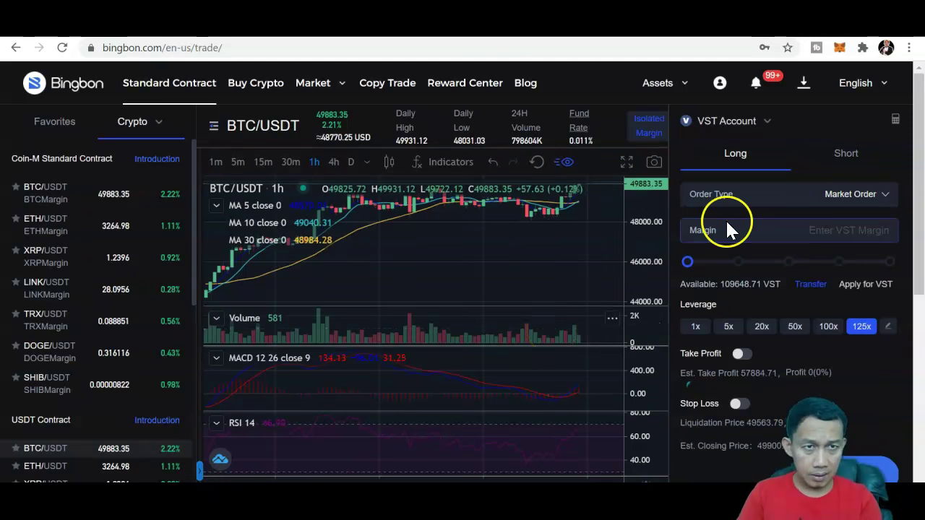
scroll(921, 221, down, 1)
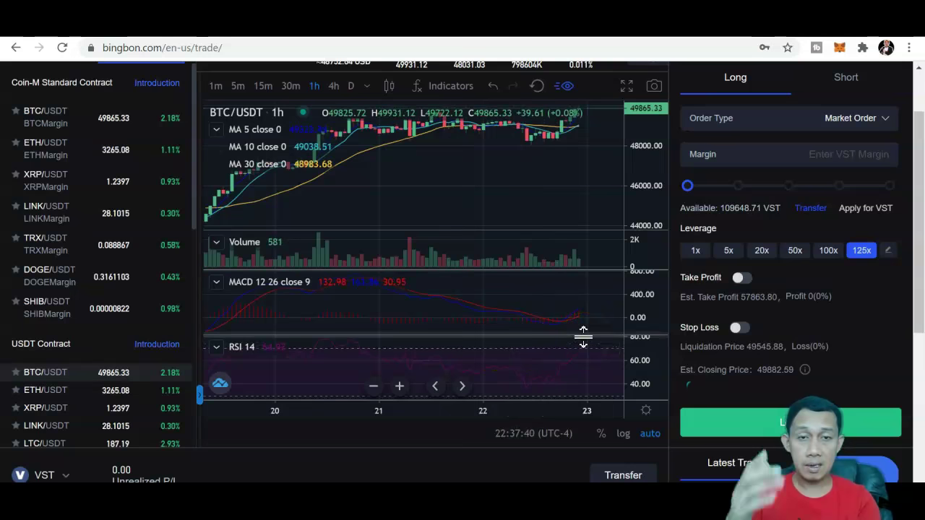
scroll(921, 311, down, 1)
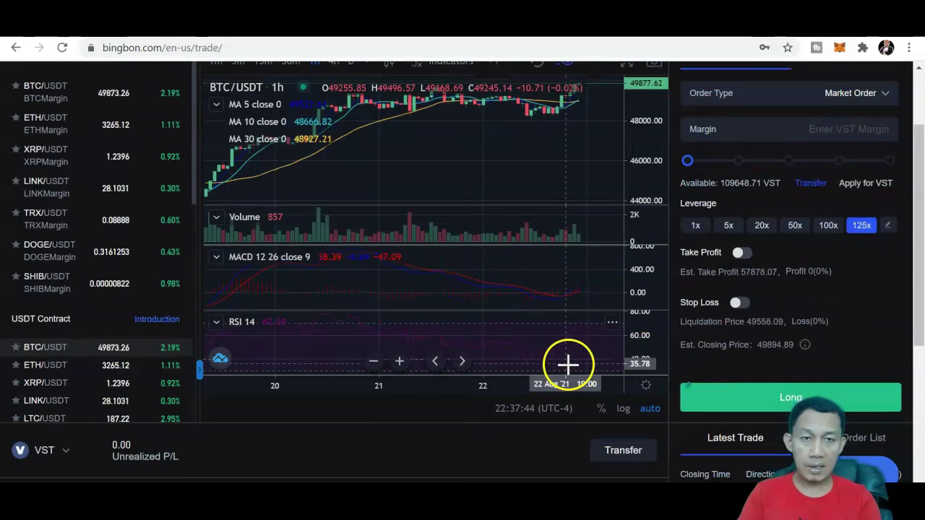
scroll(921, 177, up, 3)
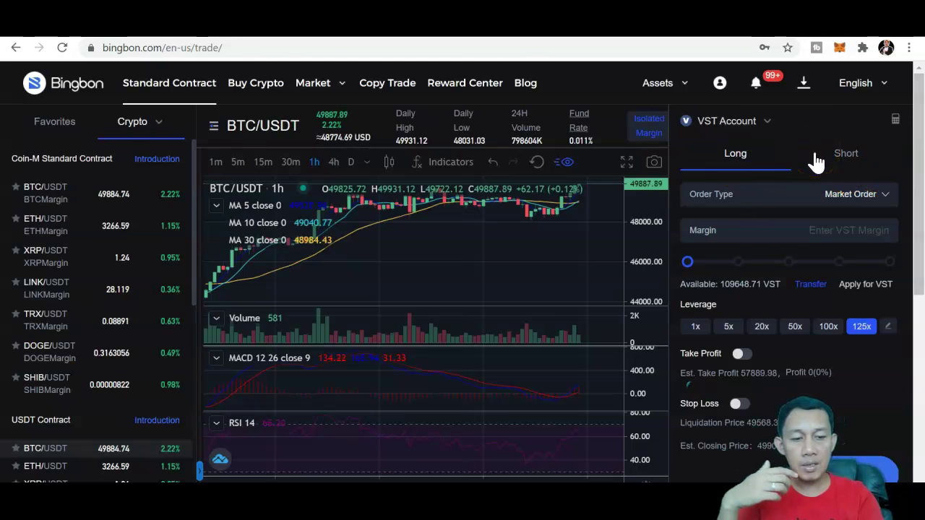
scroll(815, 155, down, 2)
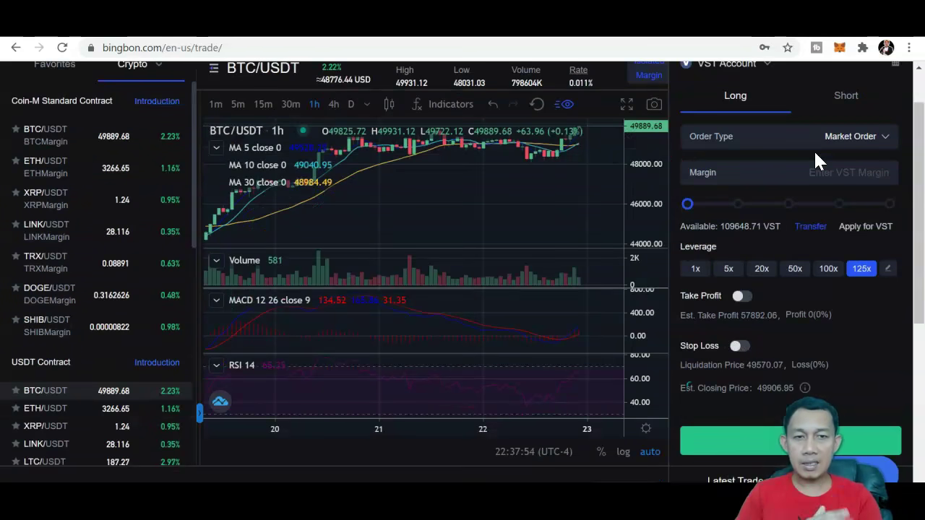
scroll(813, 150, up, 2)
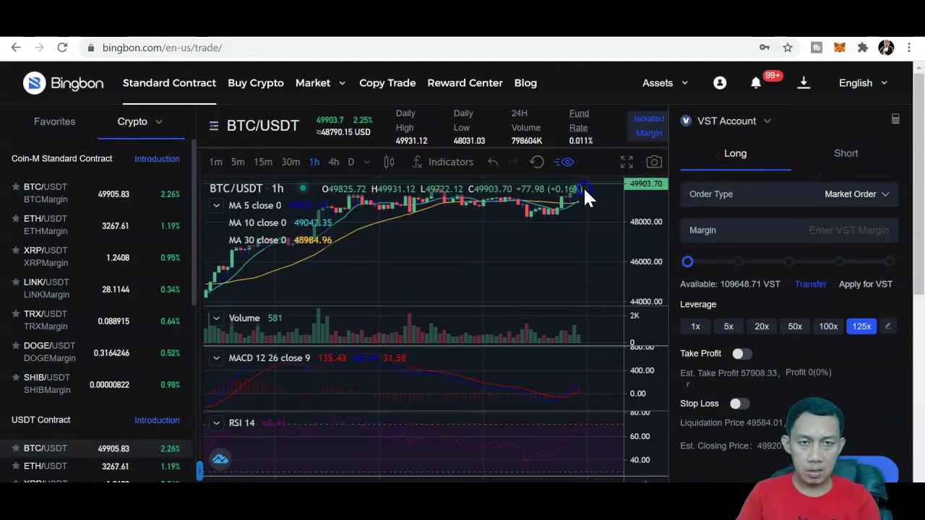
click(612, 173)
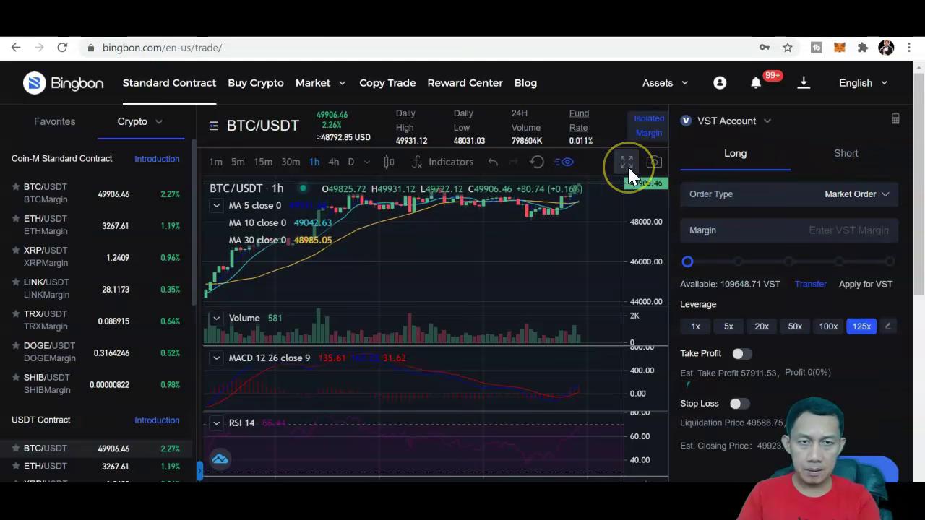
click(627, 164)
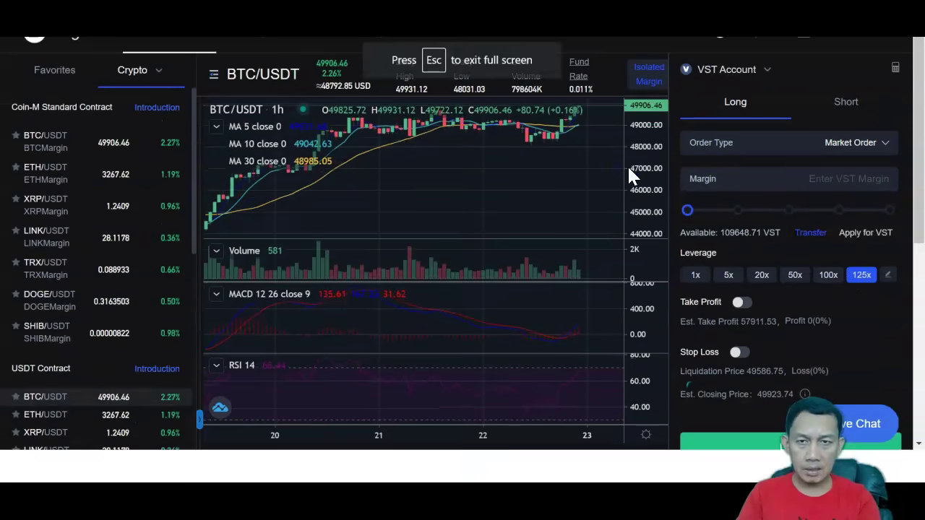
drag(784, 103, 599, 178)
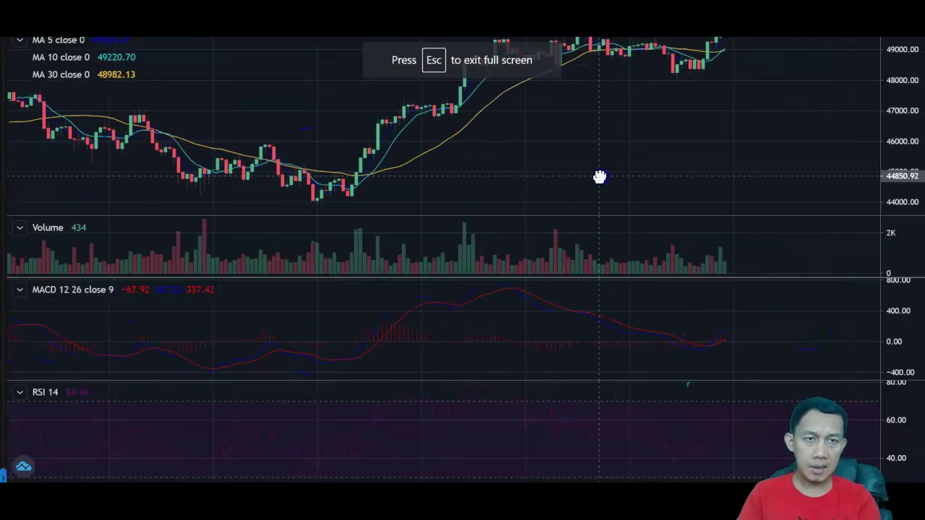
click(711, 58)
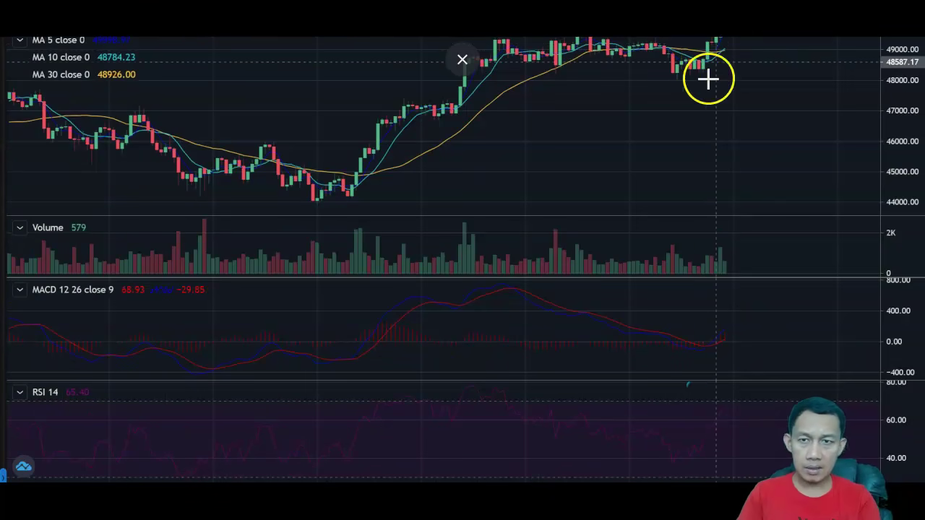
drag(633, 151, 621, 155)
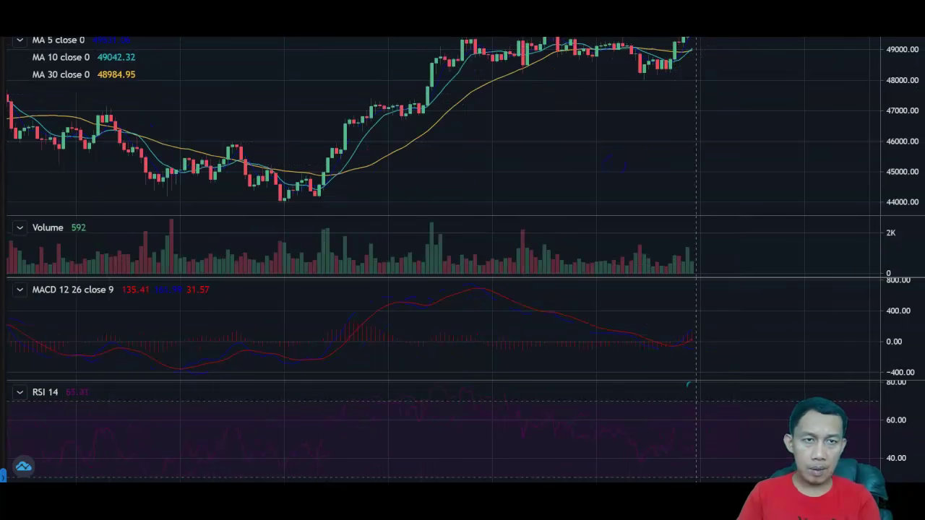
click(819, 124)
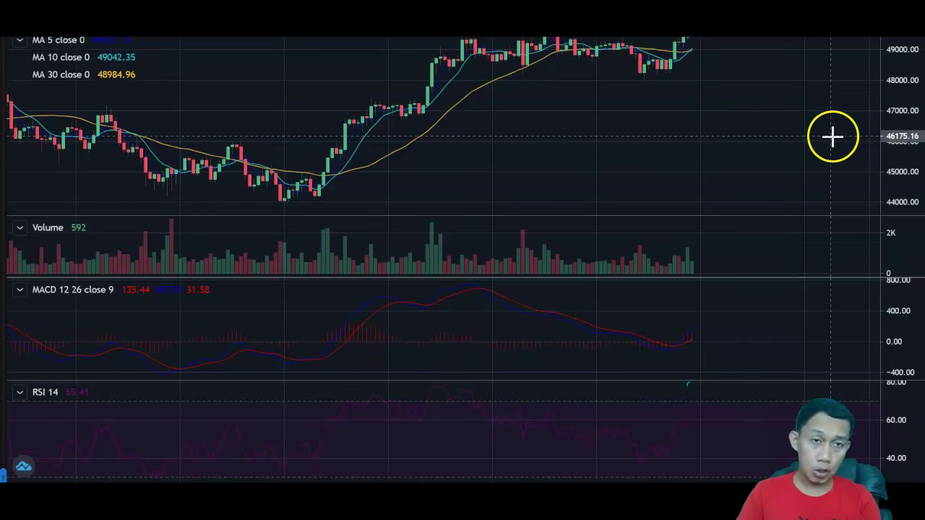
click(802, 140)
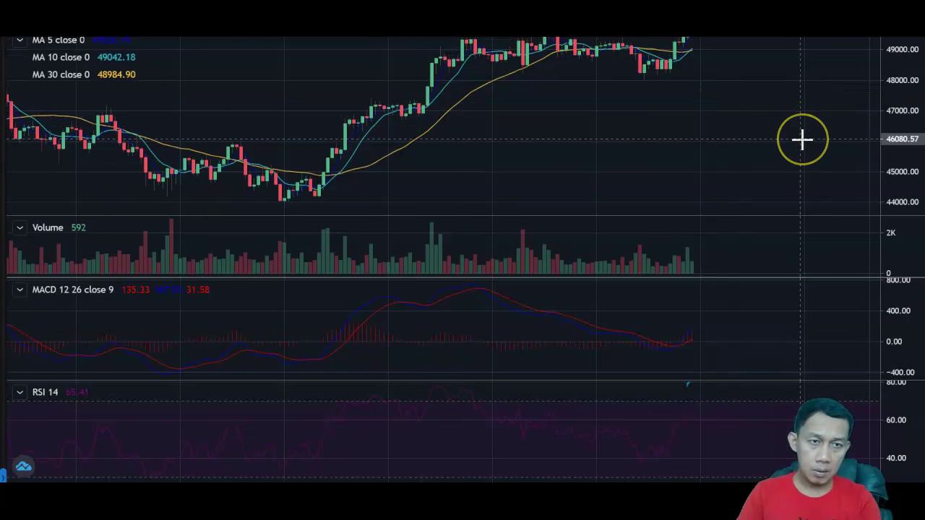
click(795, 140)
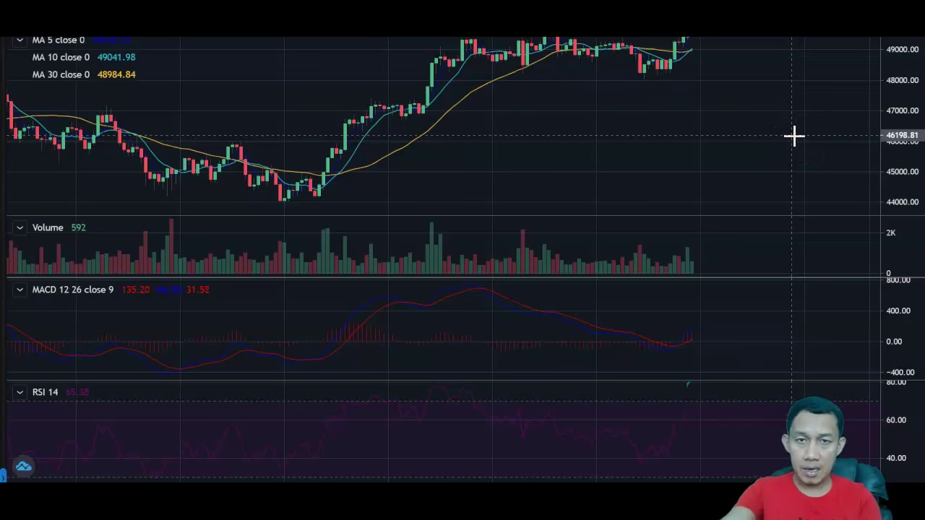
key(Escape)
click(691, 153)
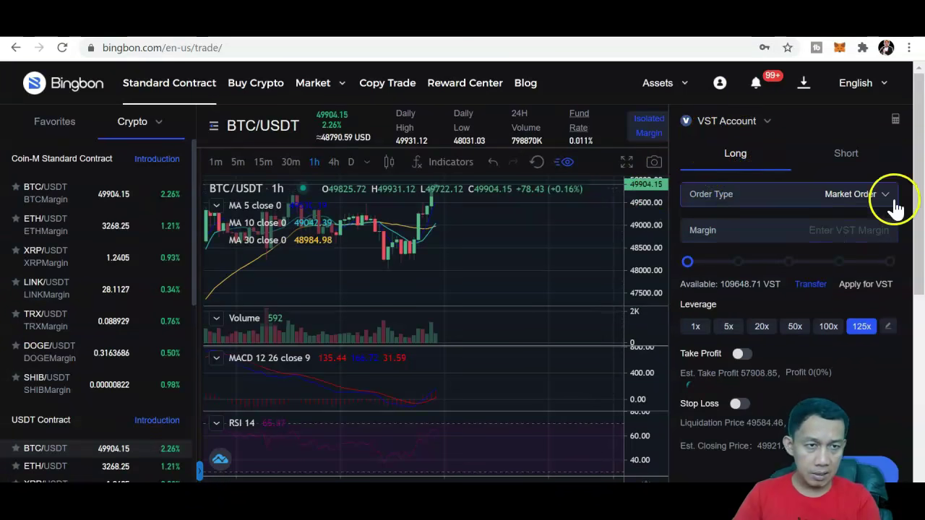
Step: Try Trigger Order, then set the 125x long order back to Market Order
drag(919, 187, 918, 186)
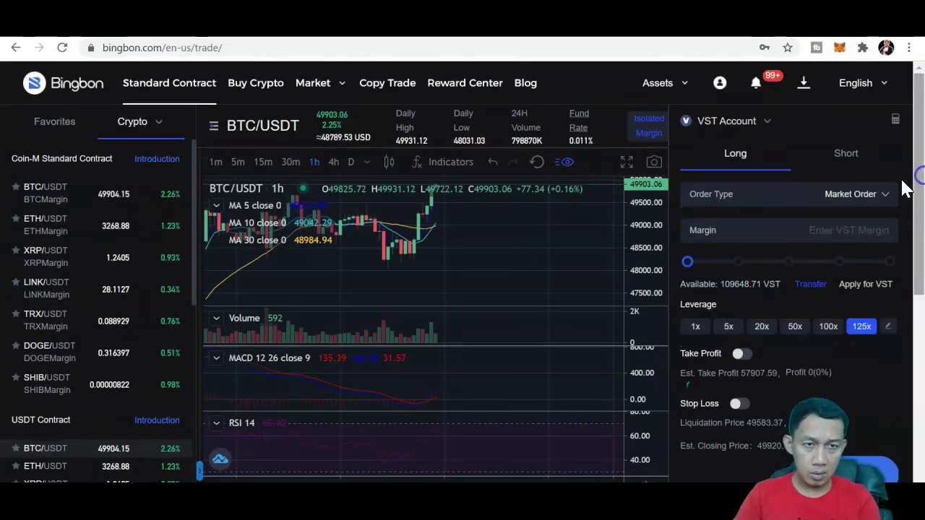
click(865, 209)
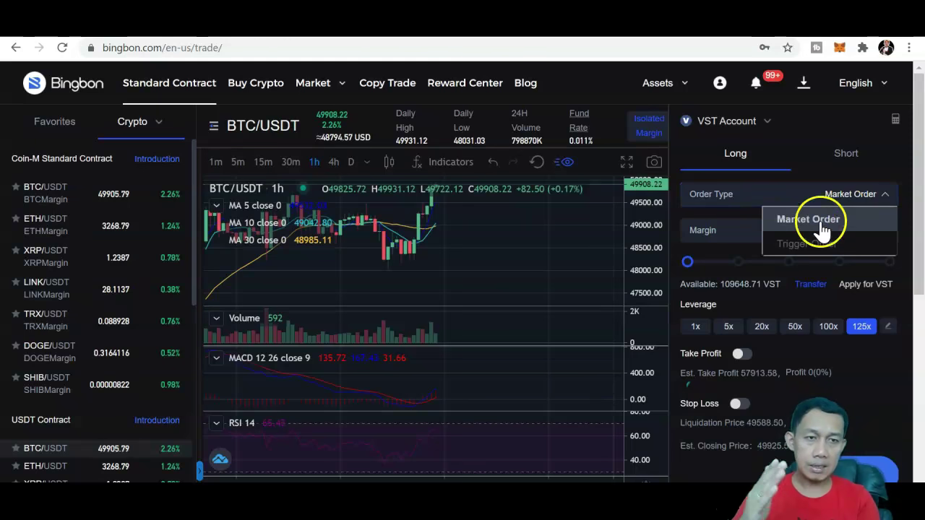
click(795, 245)
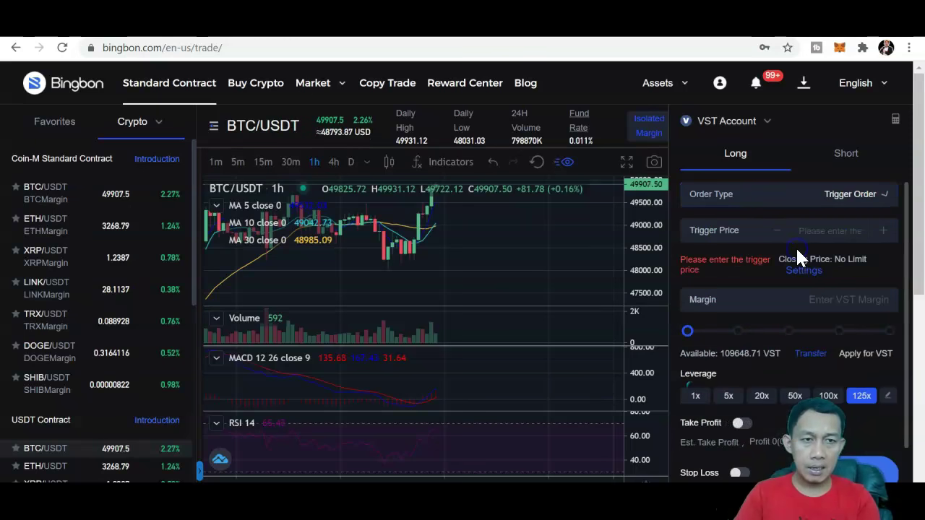
click(860, 209)
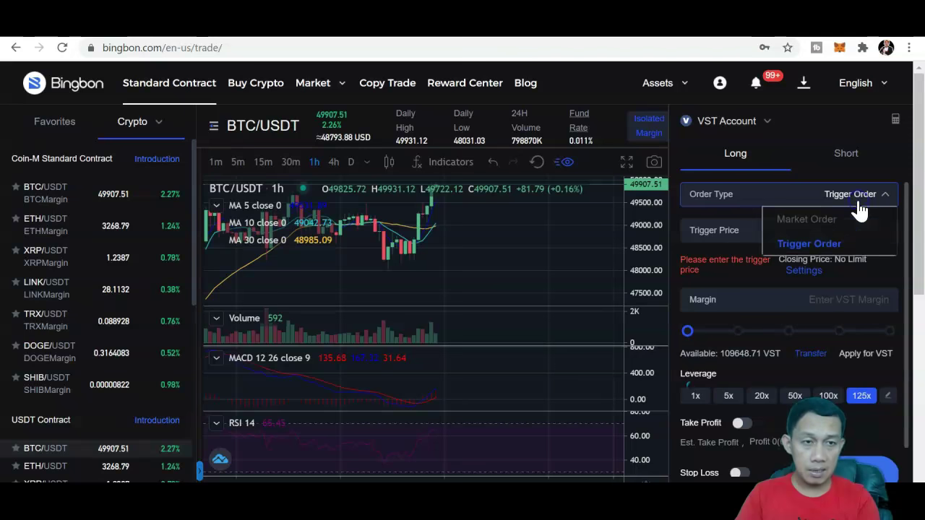
click(836, 221)
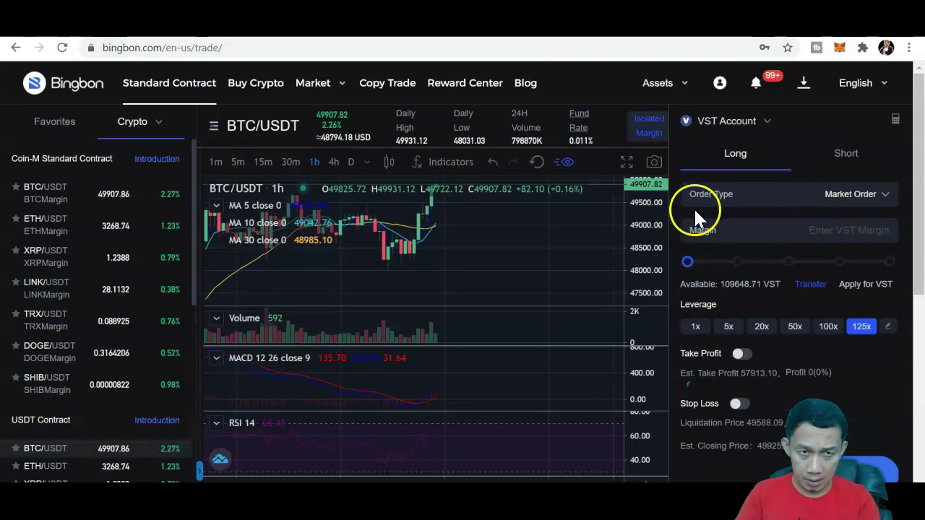
click(838, 206)
click(768, 211)
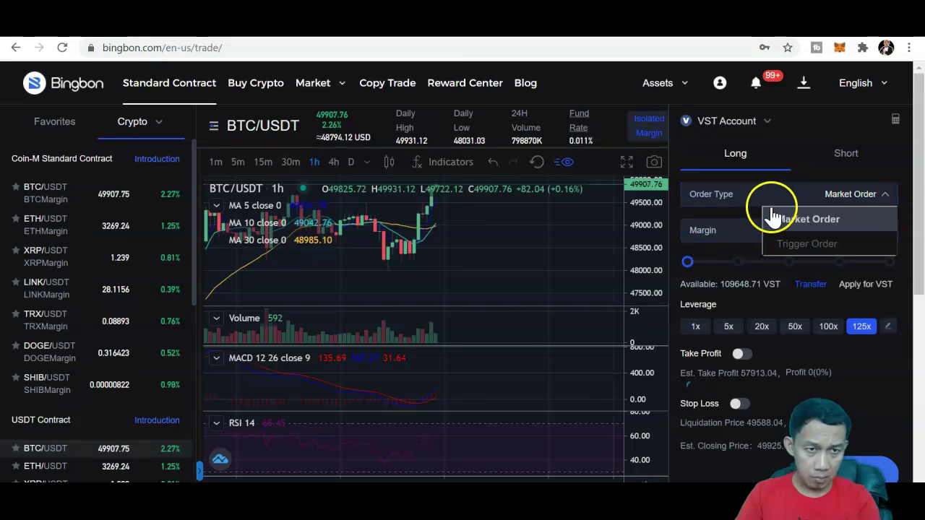
Step: Set the margin to 8771.8968 VST, over the 8000 VST maximum, keeping 125x leverage
drag(687, 258, 699, 289)
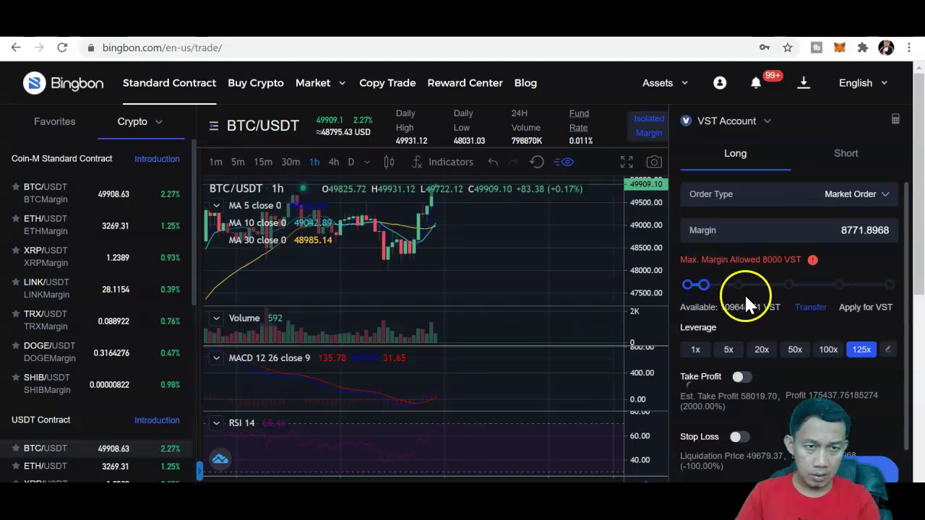
drag(919, 191, 921, 261)
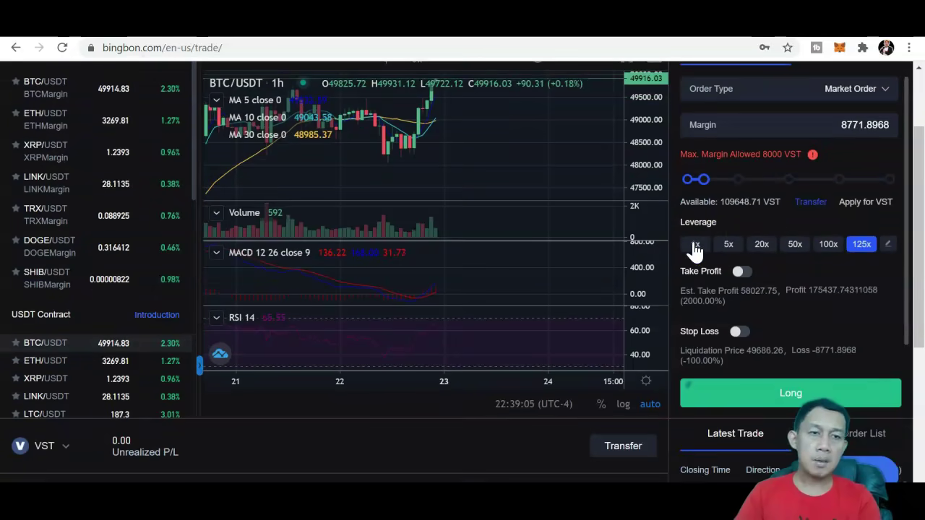
click(853, 249)
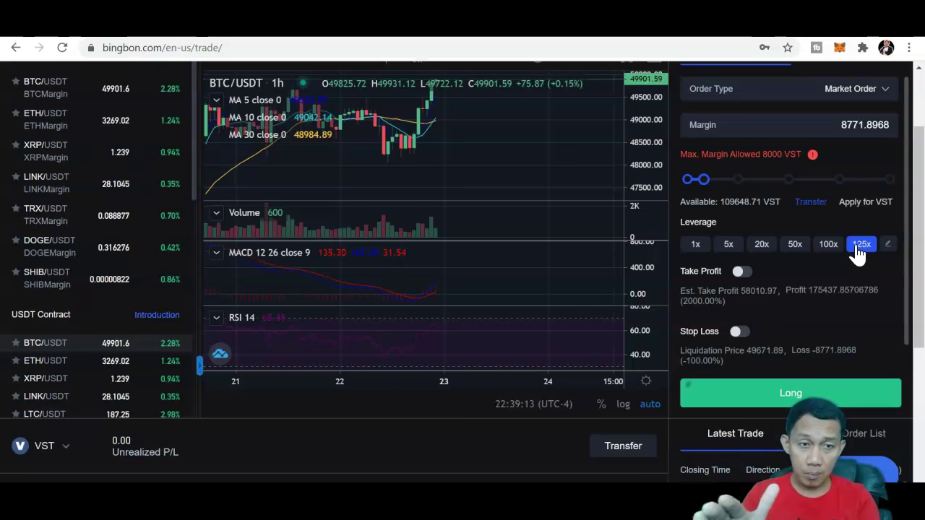
Step: Lower leverage to 50x and add a 100% take profit
click(796, 241)
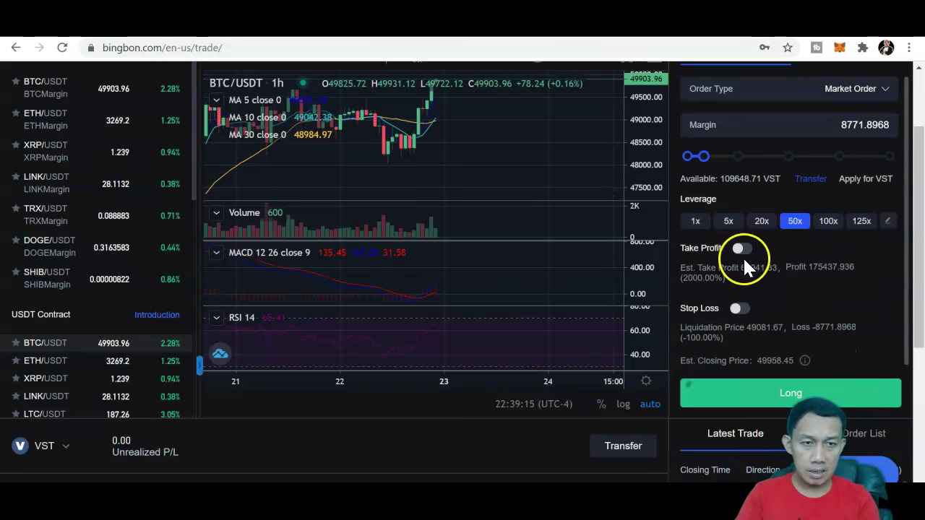
click(738, 250)
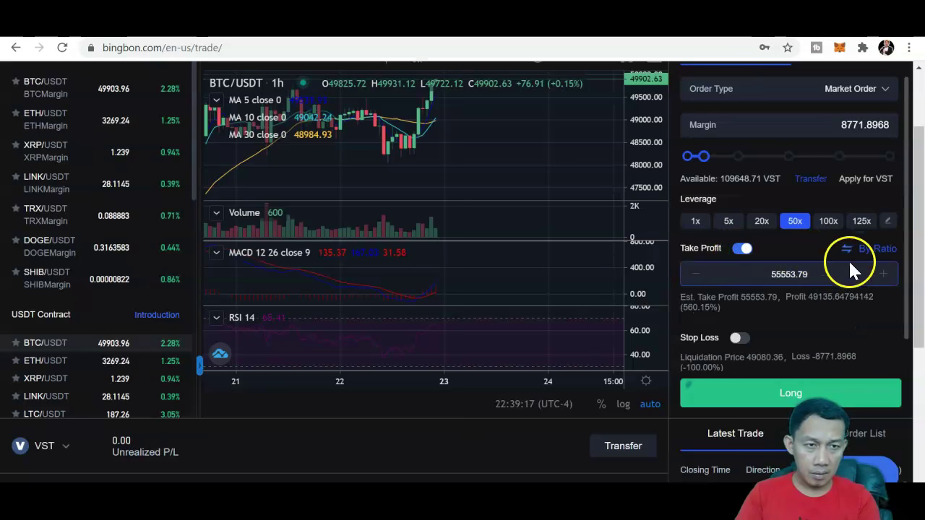
click(876, 255)
click(845, 296)
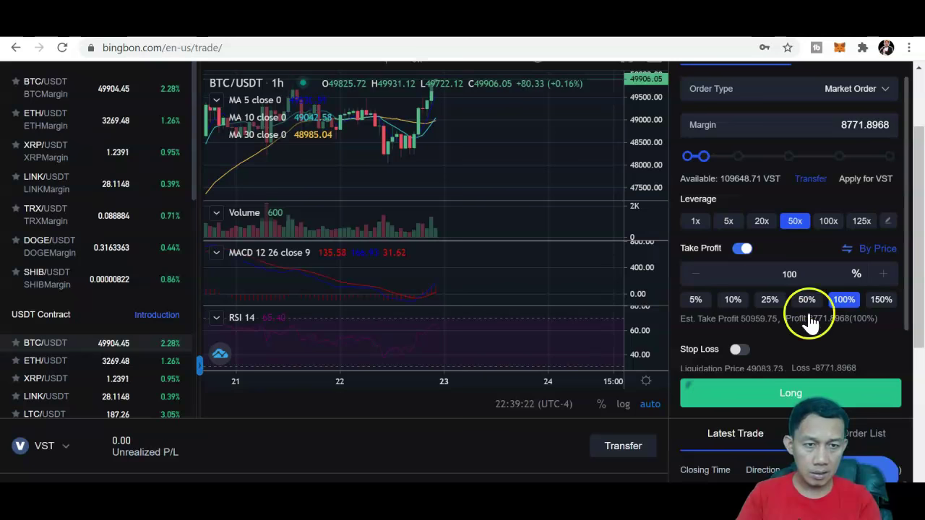
Step: Add a 60% stop loss and place the VST long market order
click(732, 350)
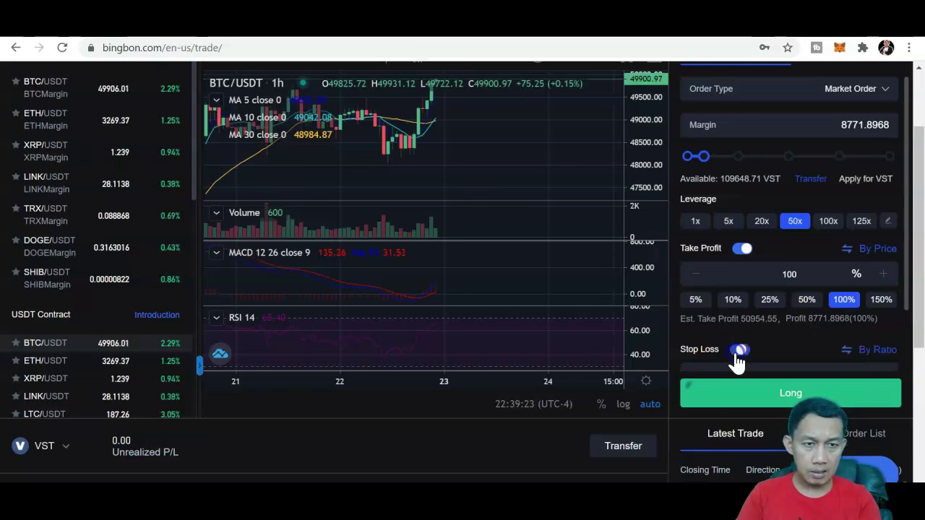
click(881, 353)
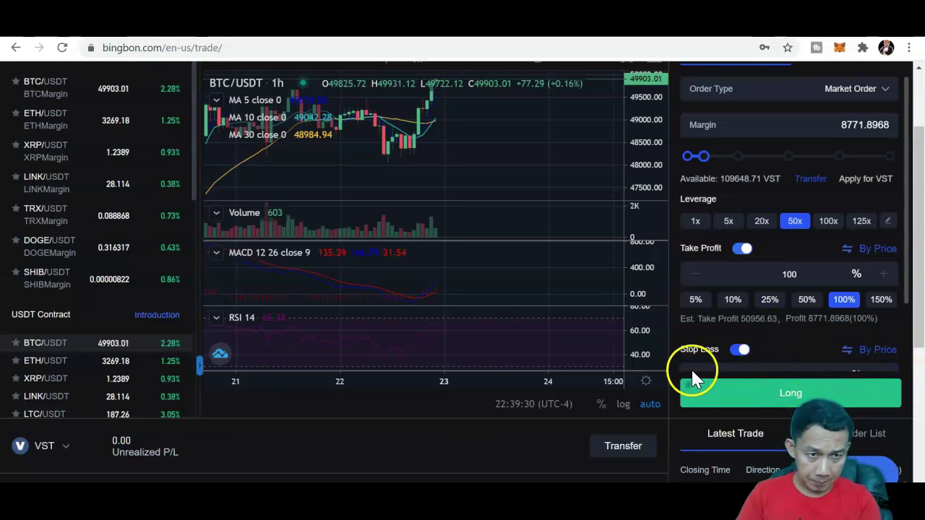
scroll(895, 317, down, 1)
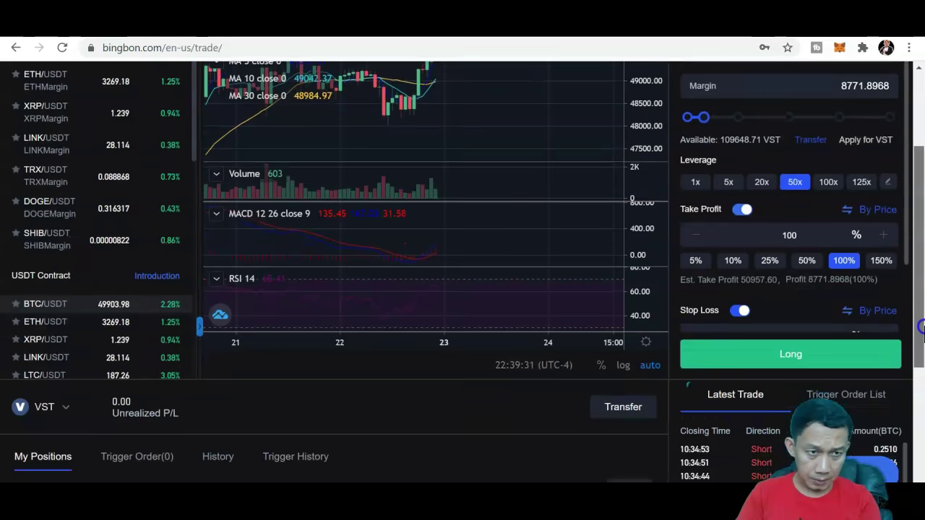
scroll(909, 289, down, 1)
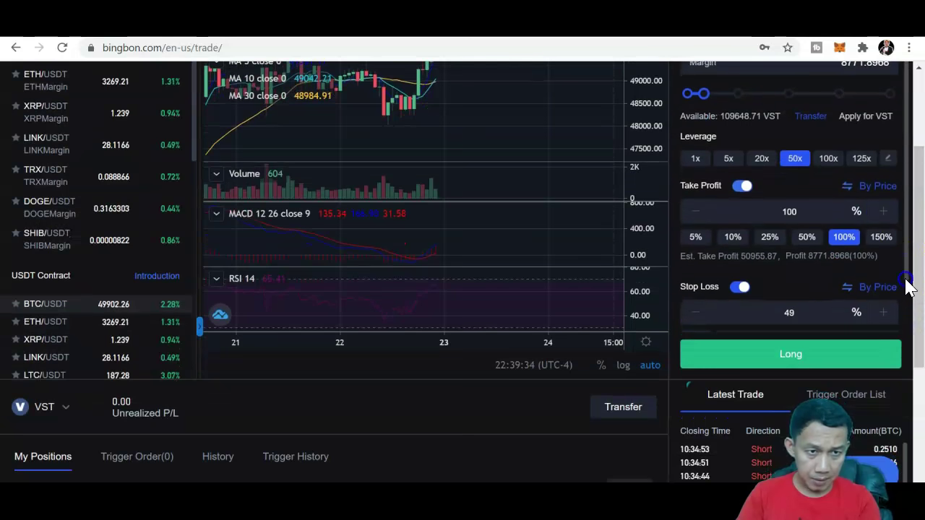
click(842, 327)
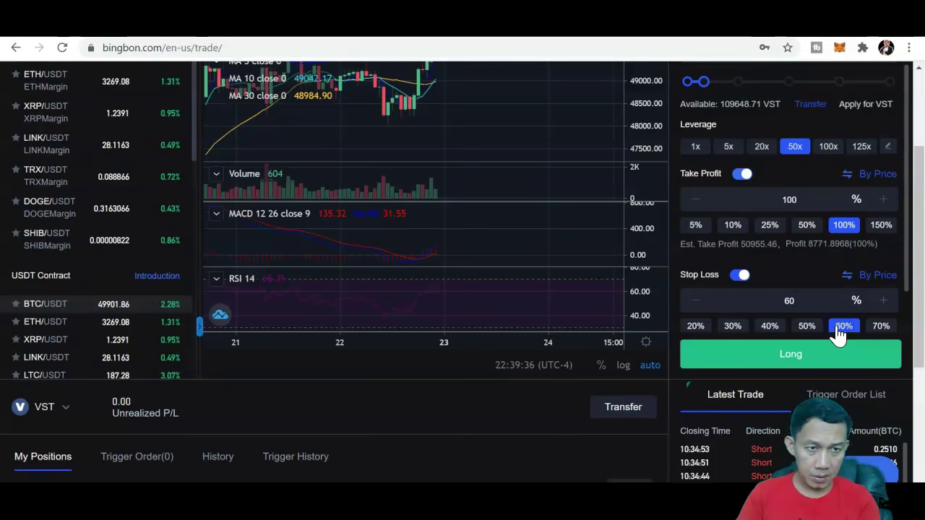
click(783, 356)
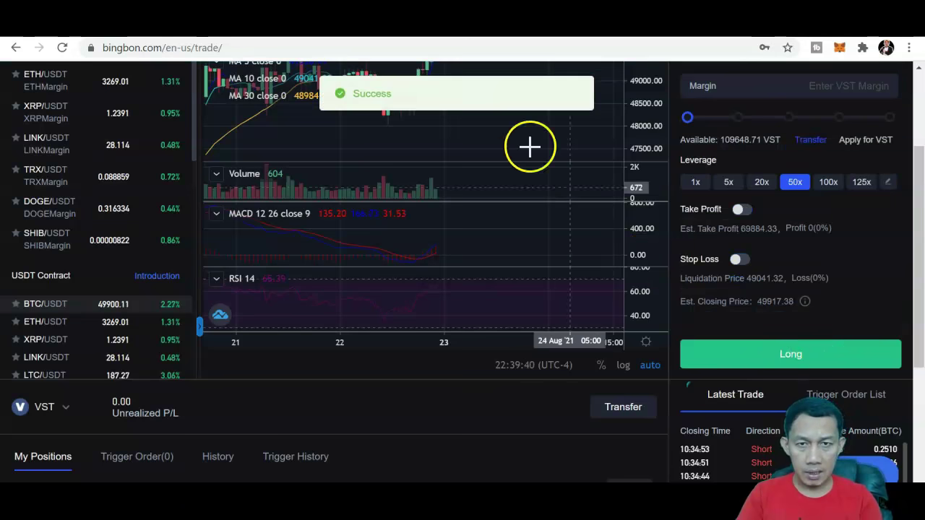
Step: Check the new 50x BTC/USDT Long in My Positions, opened at 49954.6, and its take-profit details
scroll(910, 165, down, 3)
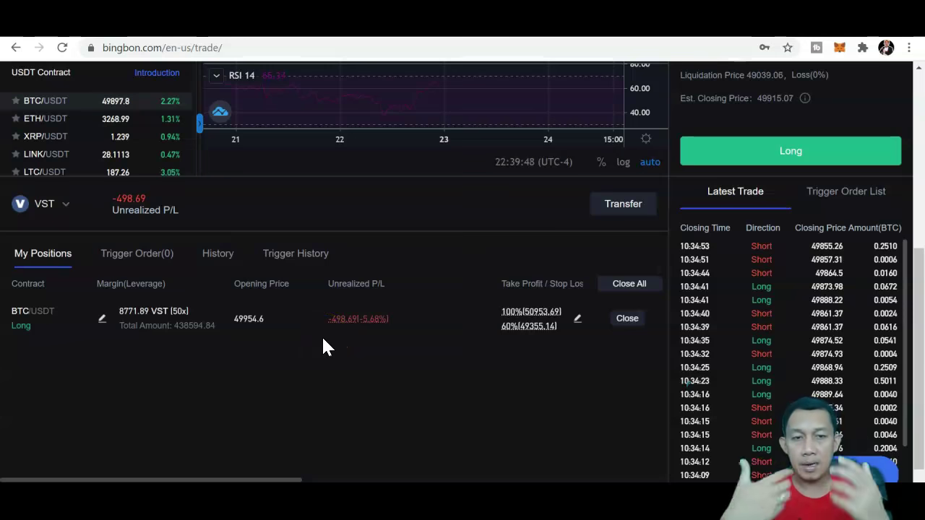
click(919, 82)
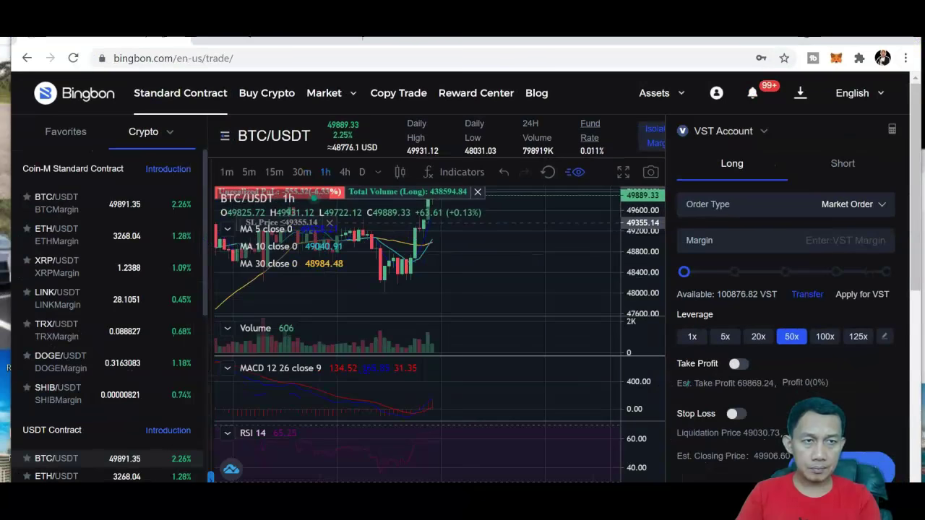
drag(909, 94, 917, 224)
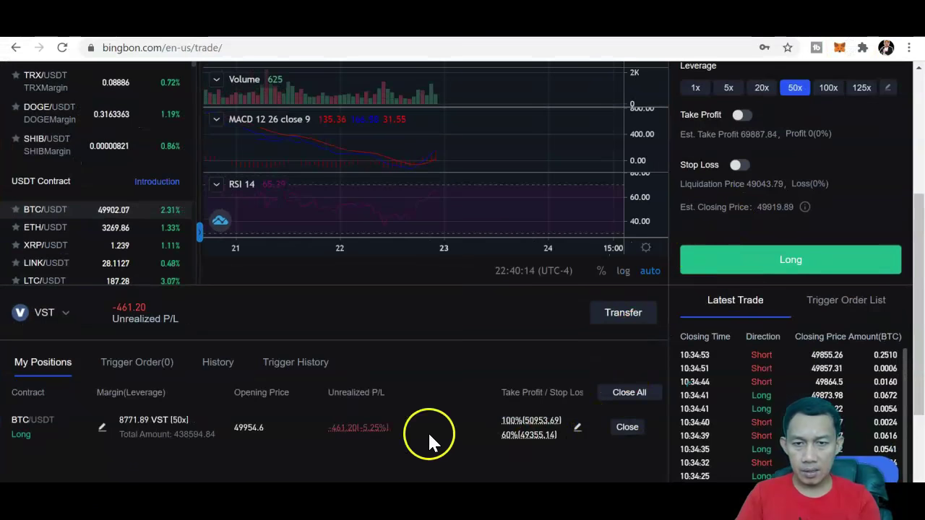
click(625, 431)
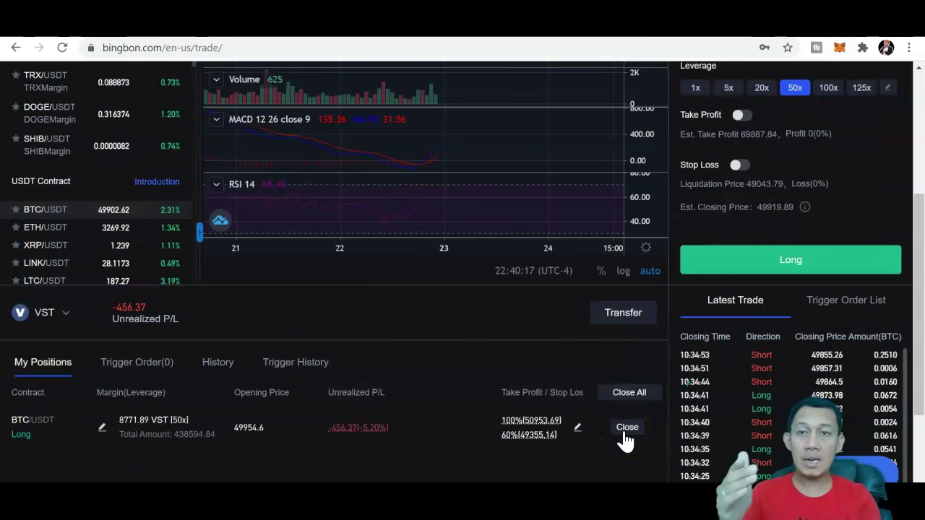
click(550, 422)
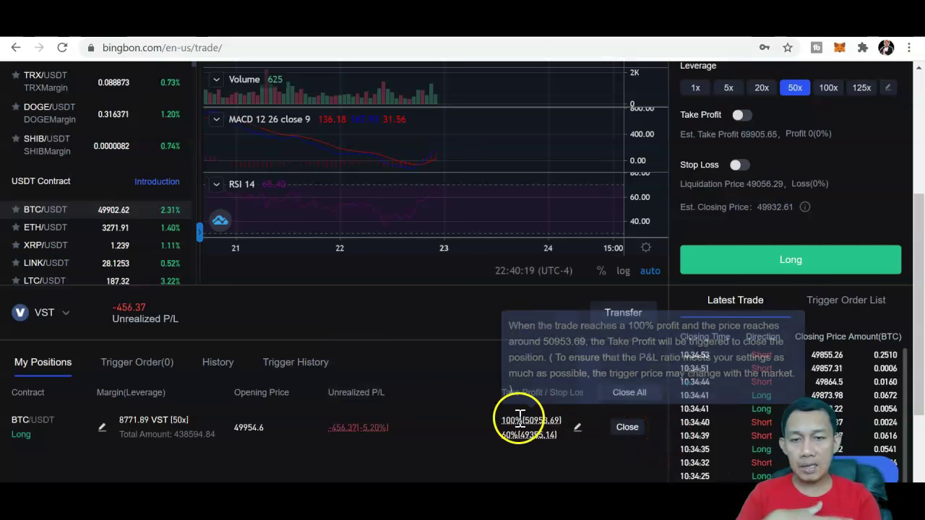
click(628, 432)
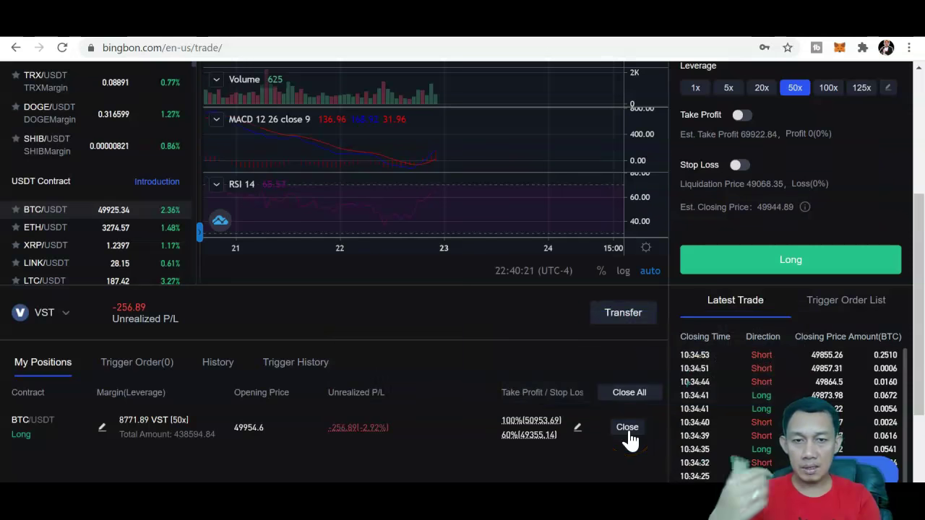
Step: Close the entire BTC/USDT long position
click(627, 432)
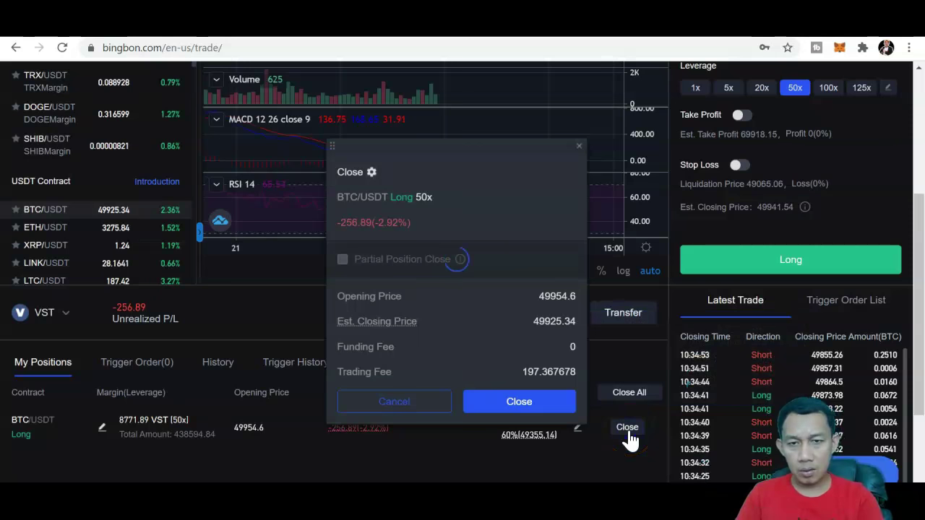
click(495, 412)
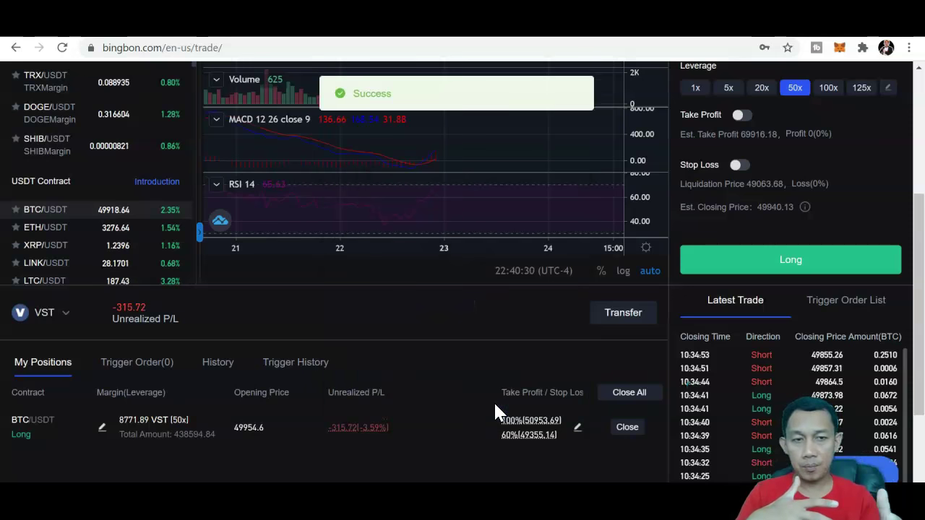
click(919, 372)
drag(917, 281, 916, 268)
Step: Review the trigger order and closed-trade history showing the -315.72 VST loss
click(311, 370)
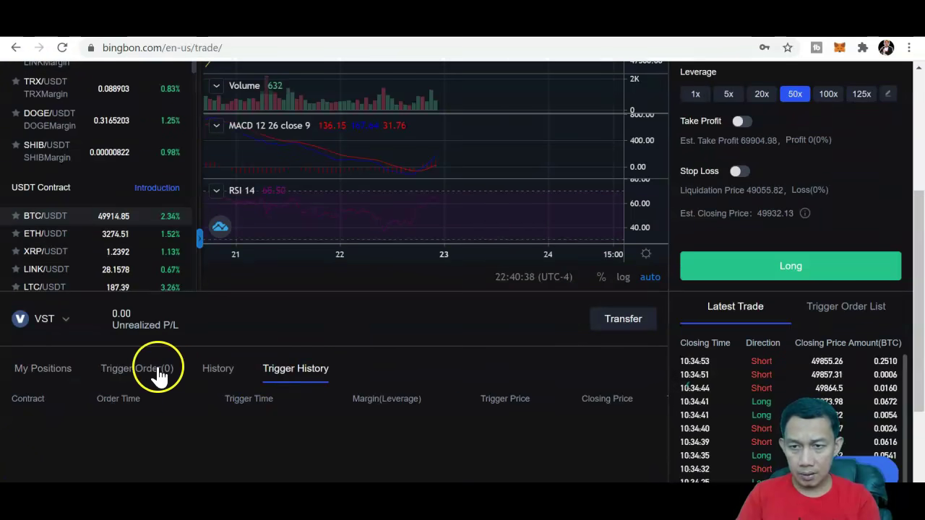
click(224, 373)
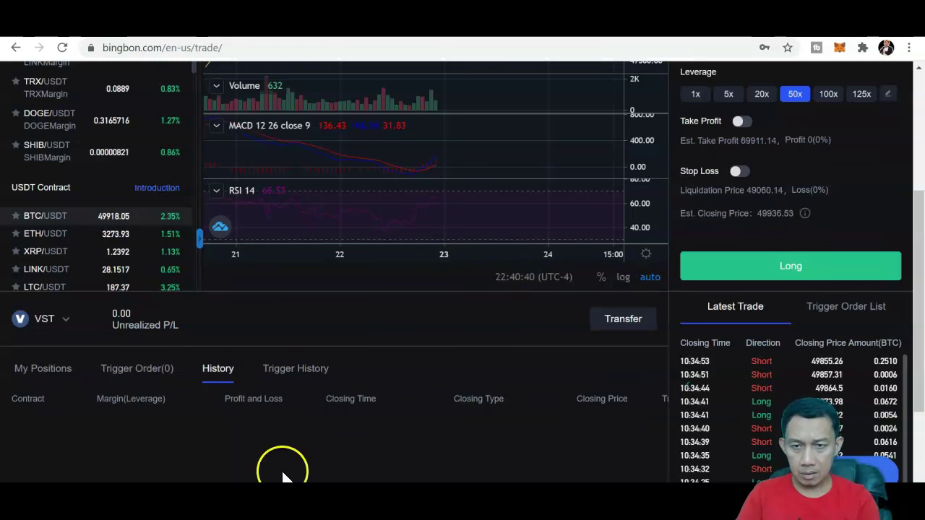
drag(908, 382, 921, 422)
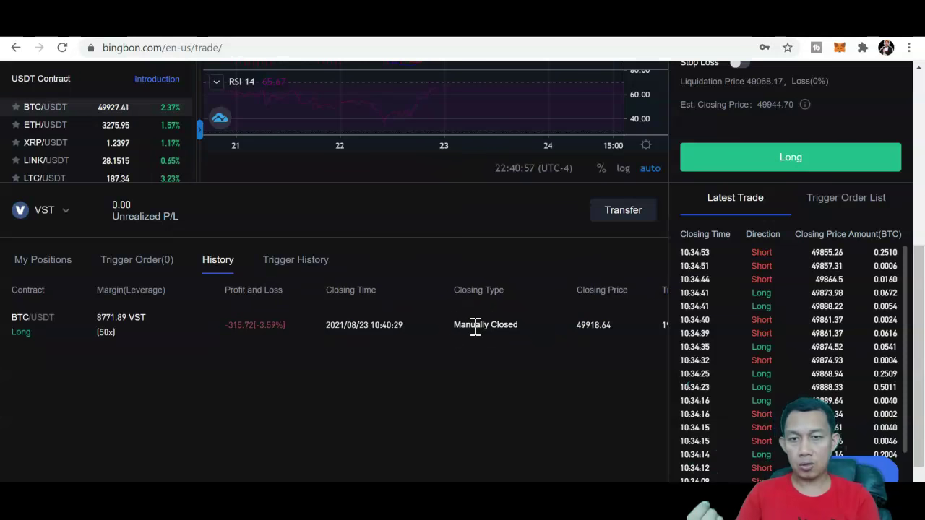
drag(918, 297, 921, 171)
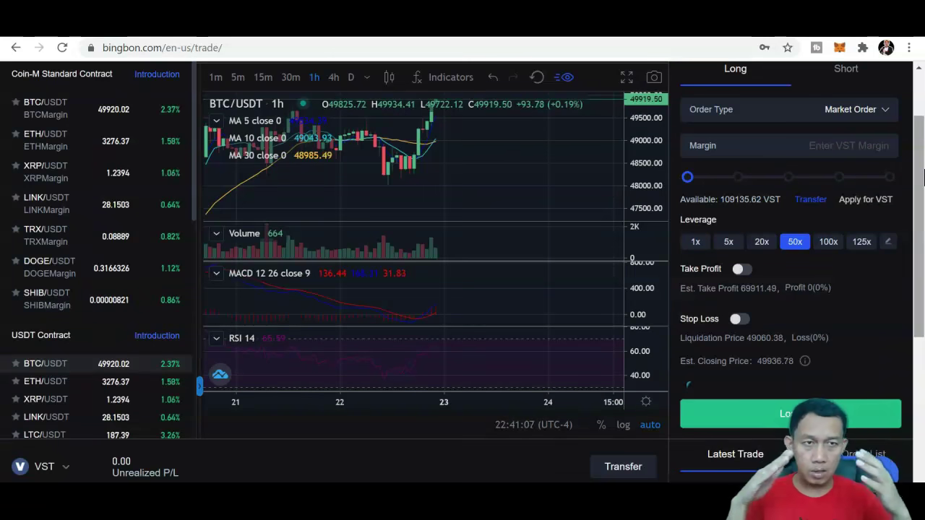
Step: Switch the trading account from VST to the USDT Account
drag(923, 177, 922, 135)
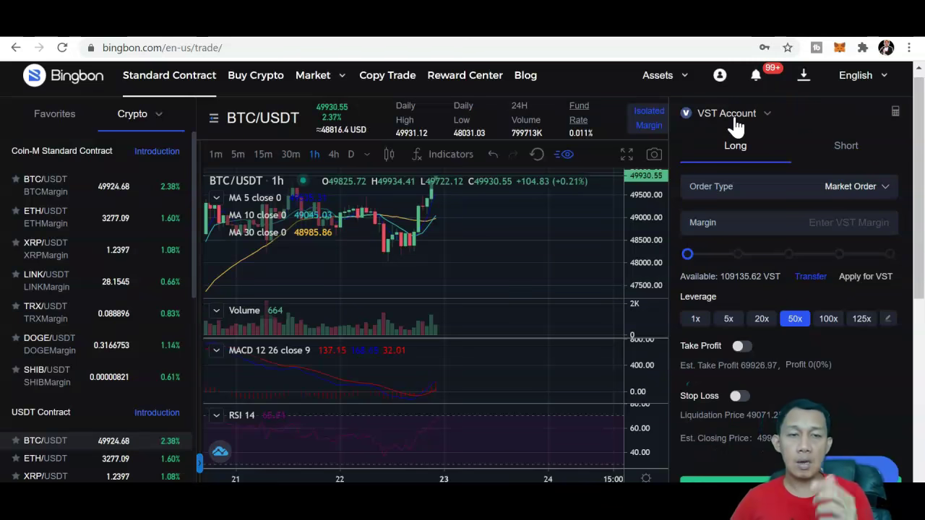
drag(920, 122, 920, 114)
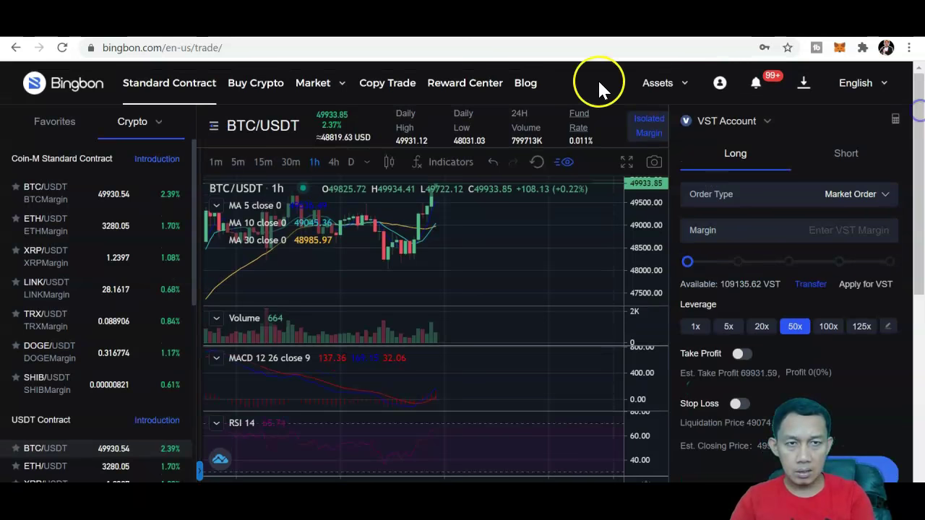
click(730, 124)
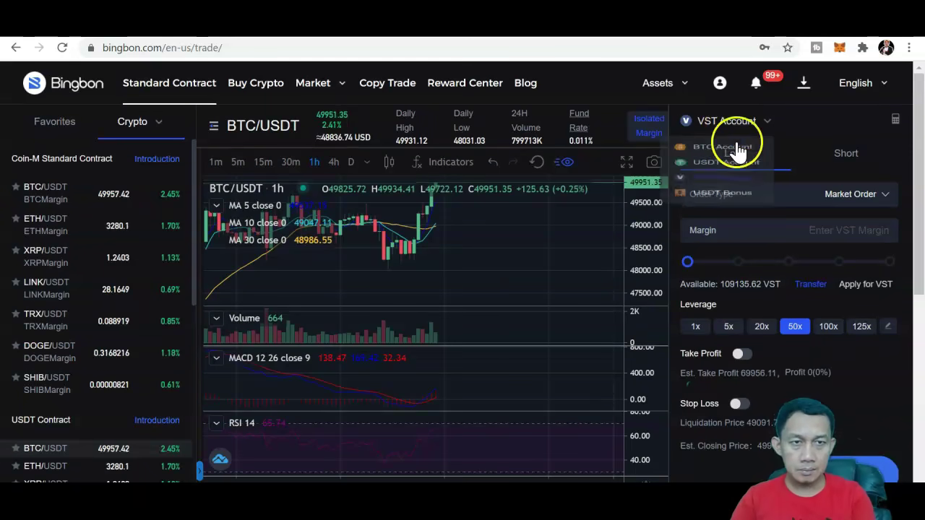
click(723, 181)
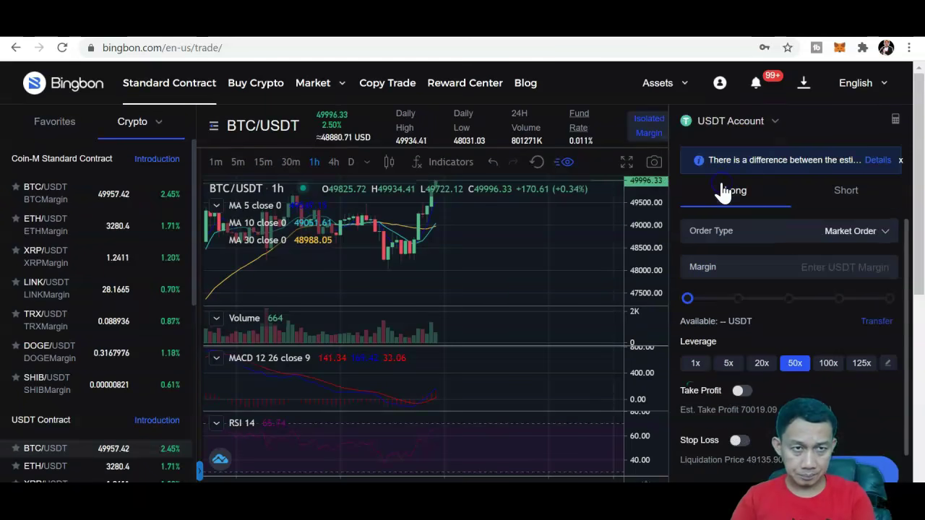
click(921, 143)
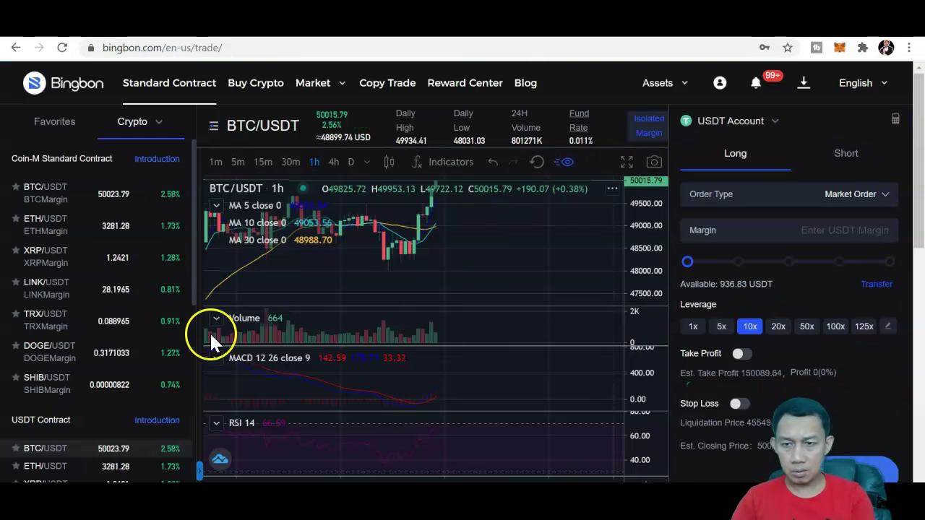
Step: Review the USDT account's past BTC/USDT trades, with +60.77 and -100.00 results
drag(921, 144, 921, 267)
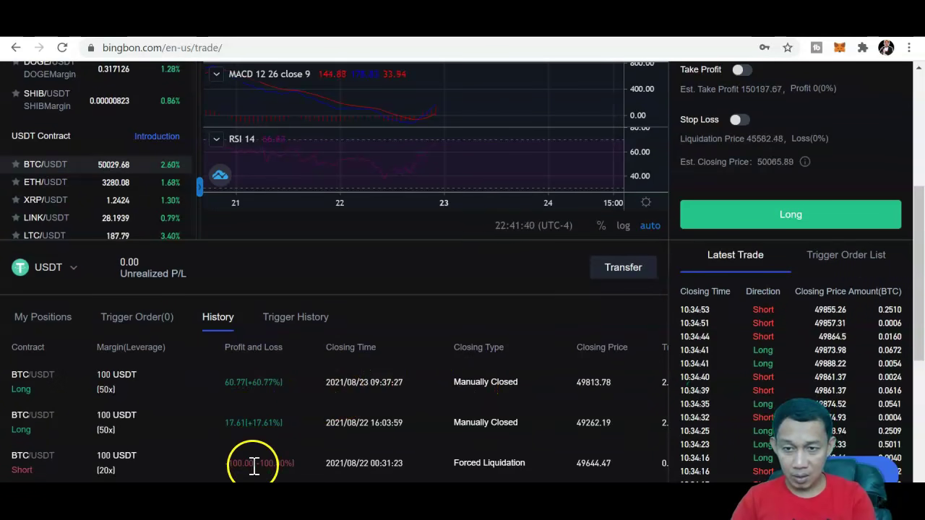
click(920, 215)
drag(921, 215, 920, 83)
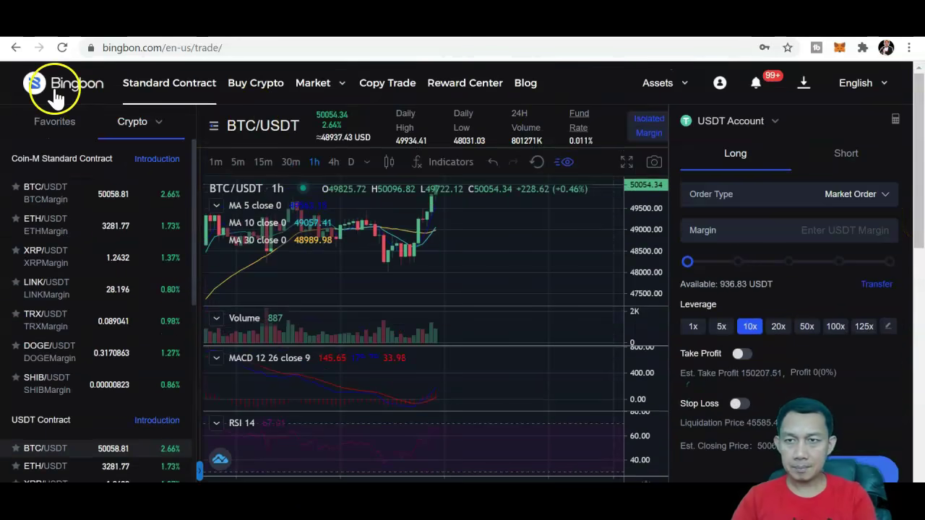
Step: Open PnL Analysis from My Assets for the last 30 days
mouse_move(672, 86)
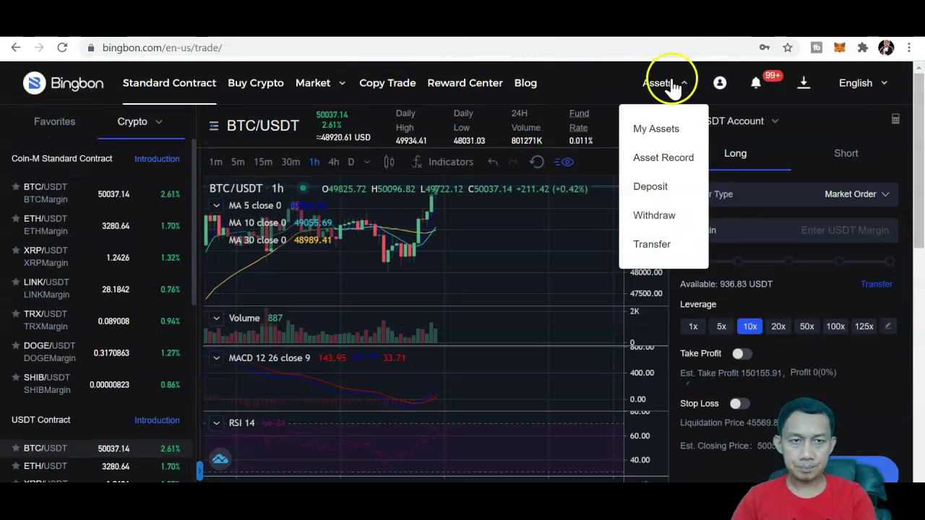
click(665, 135)
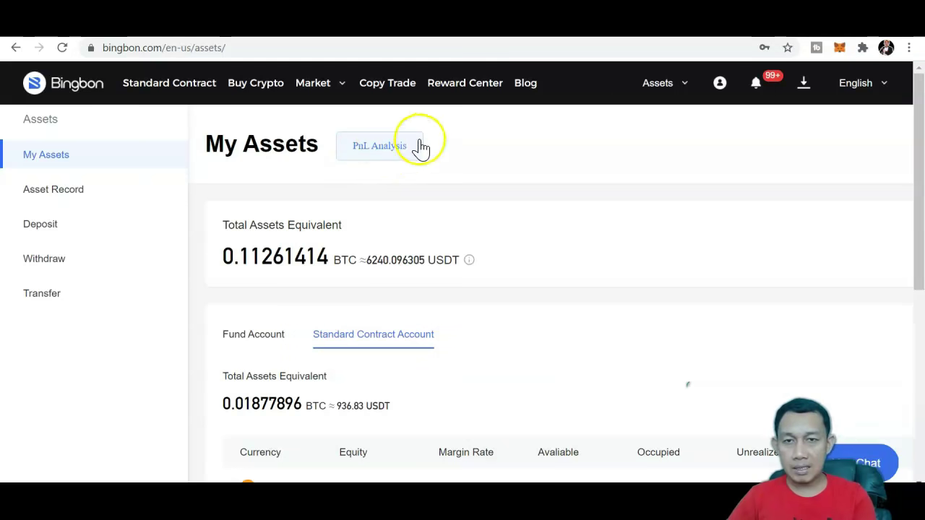
click(360, 152)
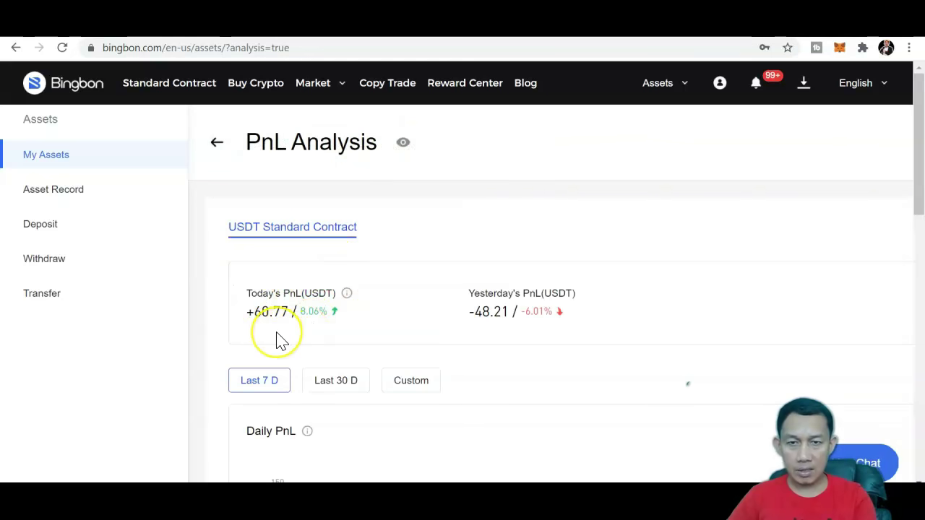
click(338, 383)
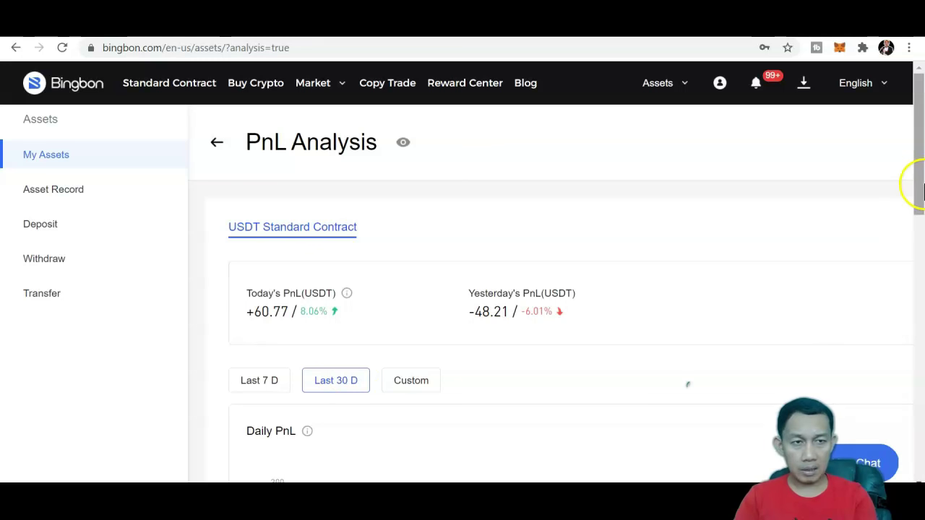
Step: Review the Daily PnL, Cumulative PnL (+994.63 USDT) and 150.60% Profit Rate charts
drag(920, 190, 921, 334)
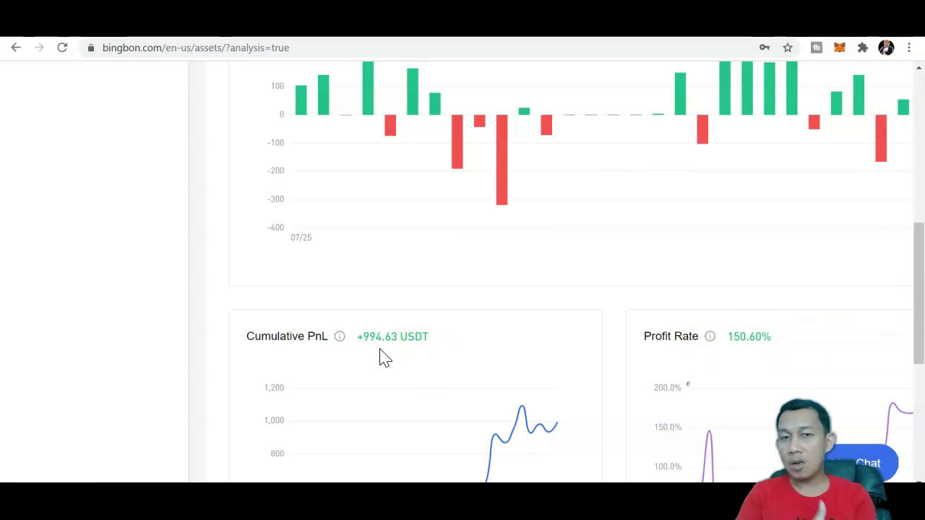
click(340, 92)
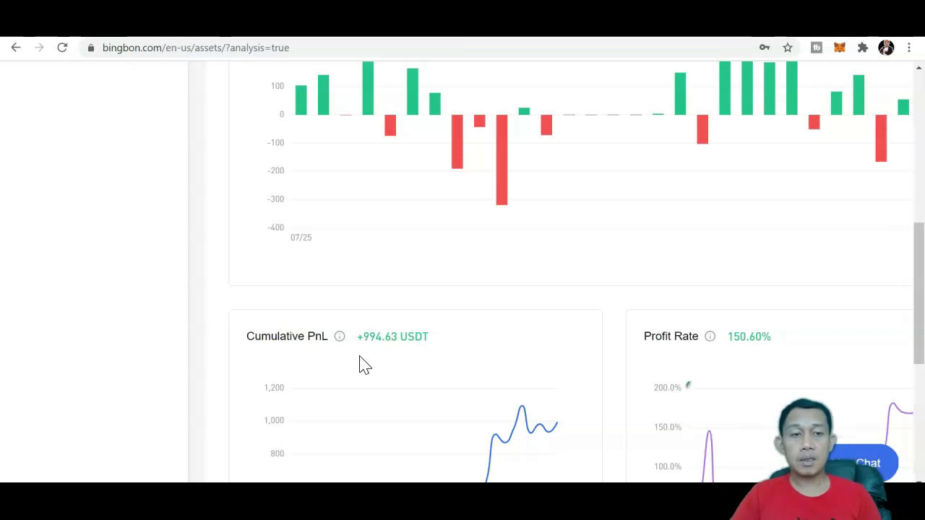
drag(918, 262, 914, 331)
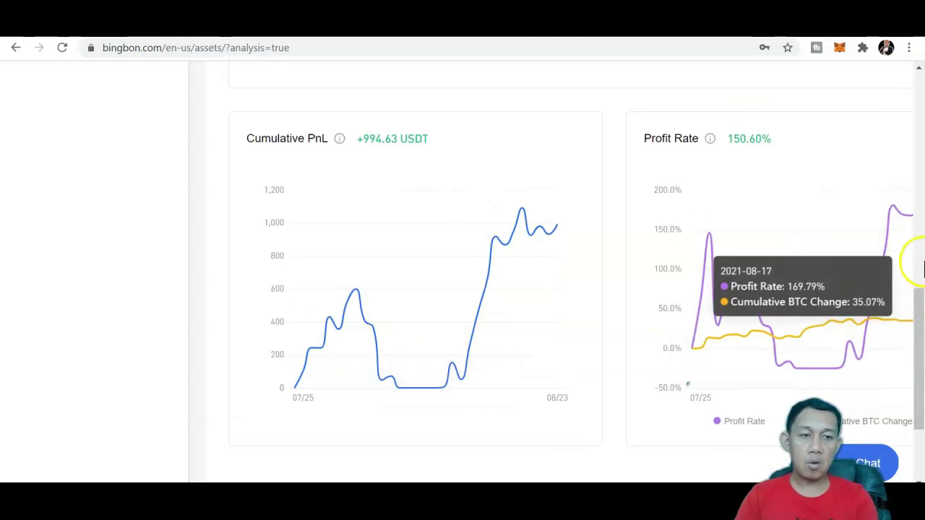
drag(916, 310, 922, 228)
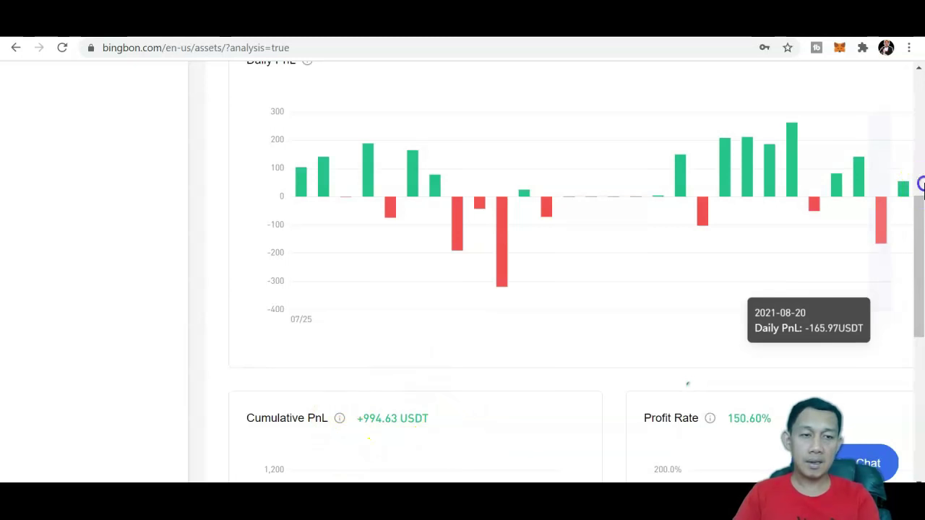
click(916, 186)
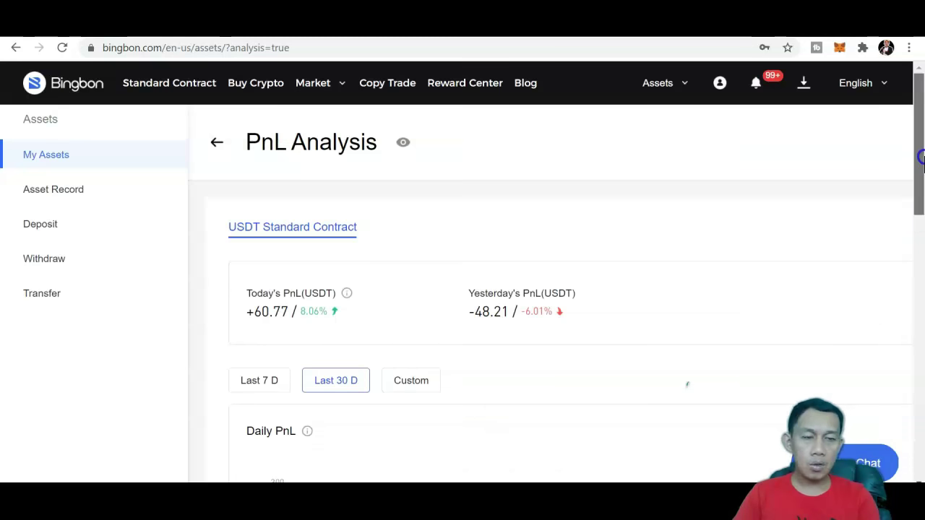
scroll(919, 209, down, 3)
drag(919, 210, 914, 93)
Step: View the USDT Withdraw page's network options and rules, then browse other Assets pages
mouse_move(657, 82)
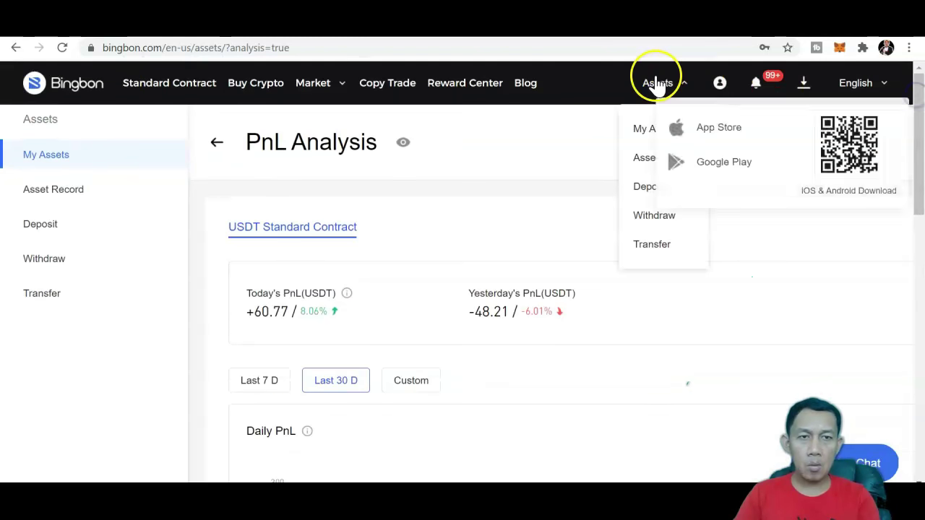
click(654, 216)
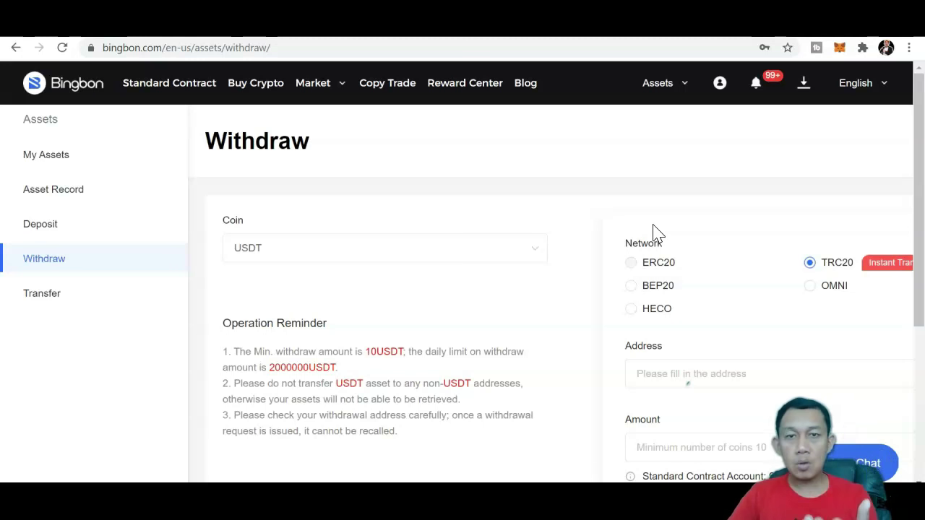
click(664, 84)
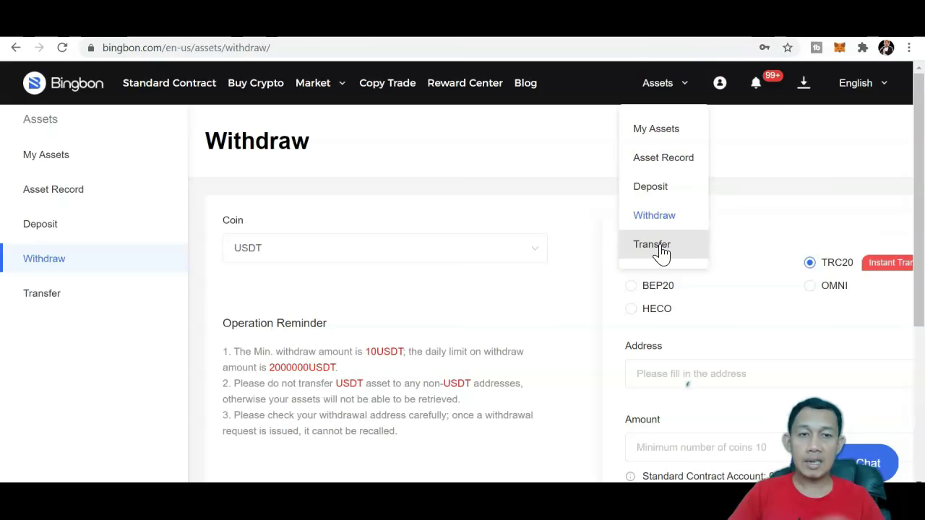
click(679, 165)
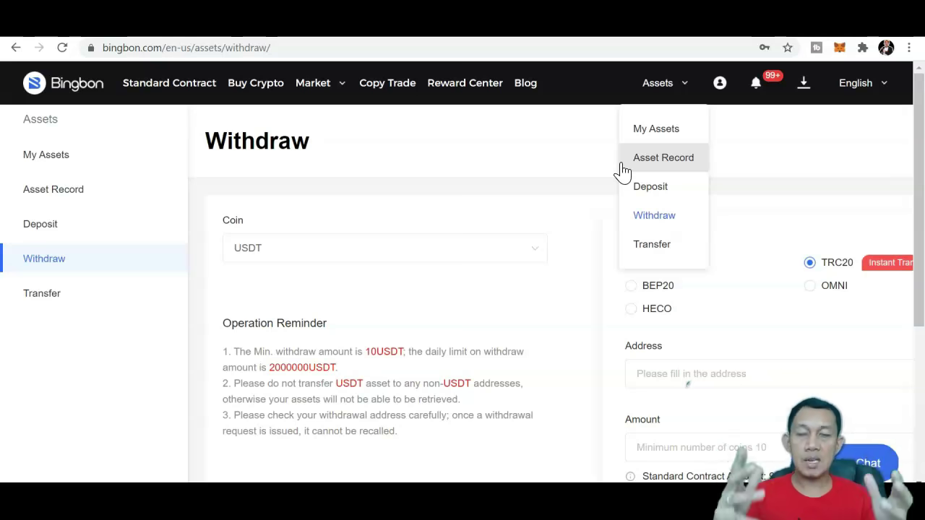
click(362, 88)
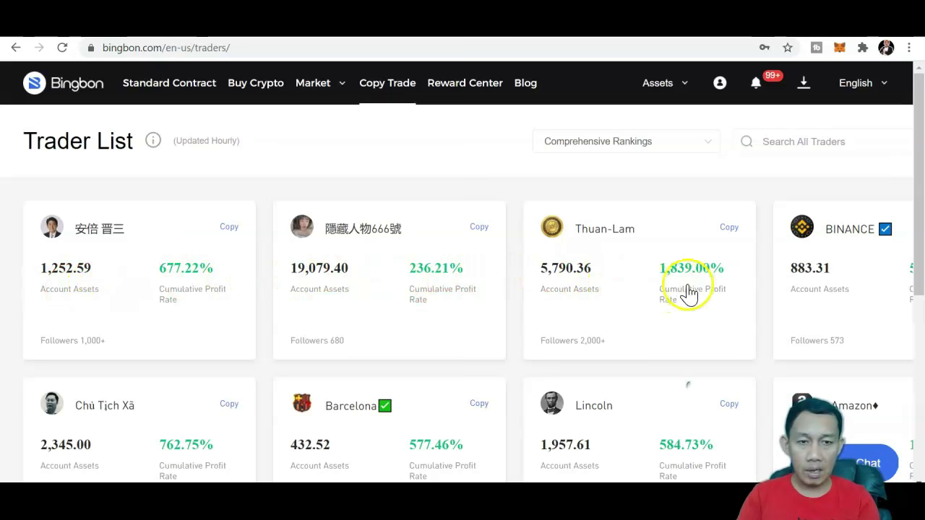
Step: Scroll down the Trader List to compare account assets, profit rates and follower counts
drag(921, 195, 910, 235)
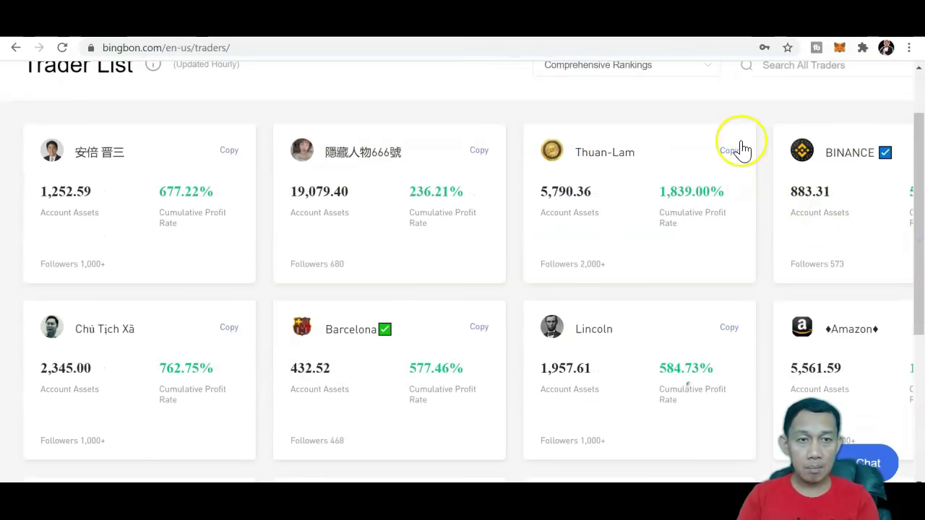